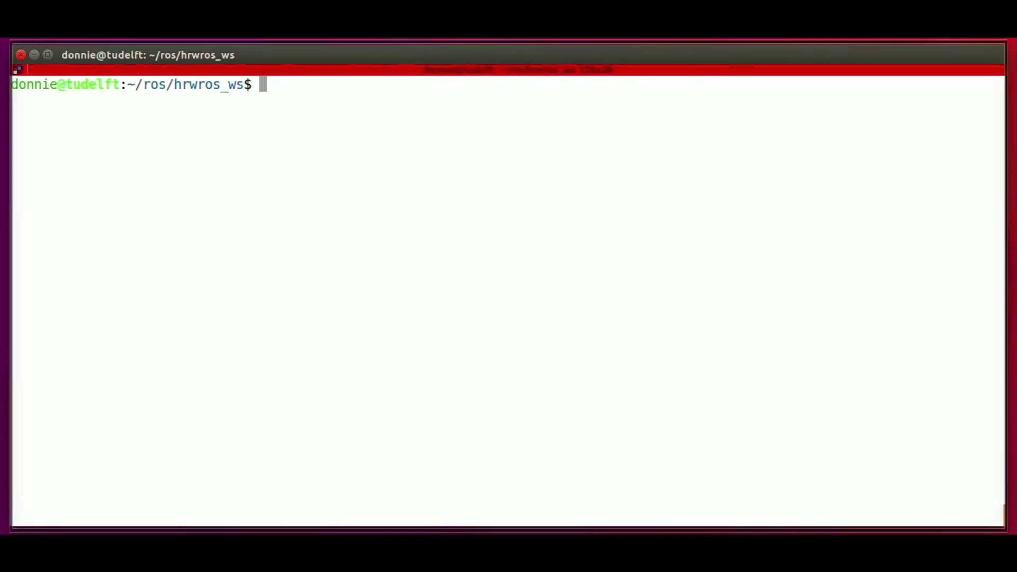
text(source )
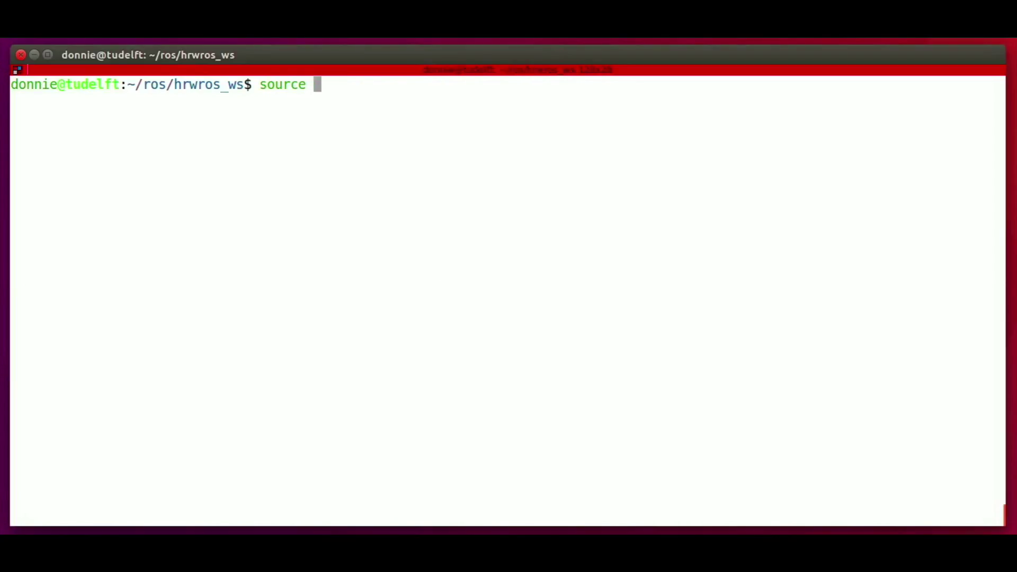
text(devel/setup.zsh)
- Source devel/setup.zsh and roslaunch moveit_setup_assistant setup_assistant.launch
key(Return)
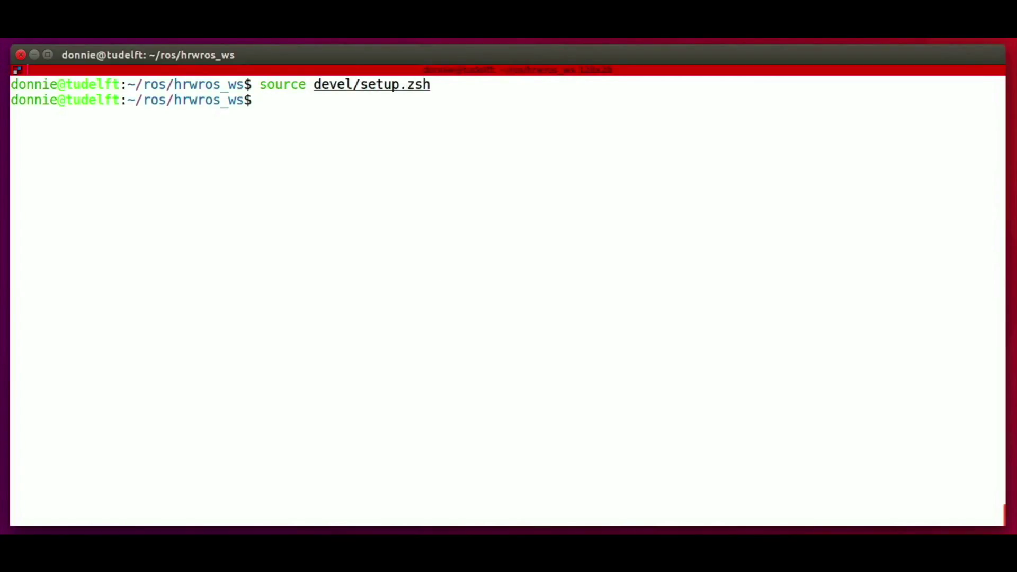
text(roslaunch mov)
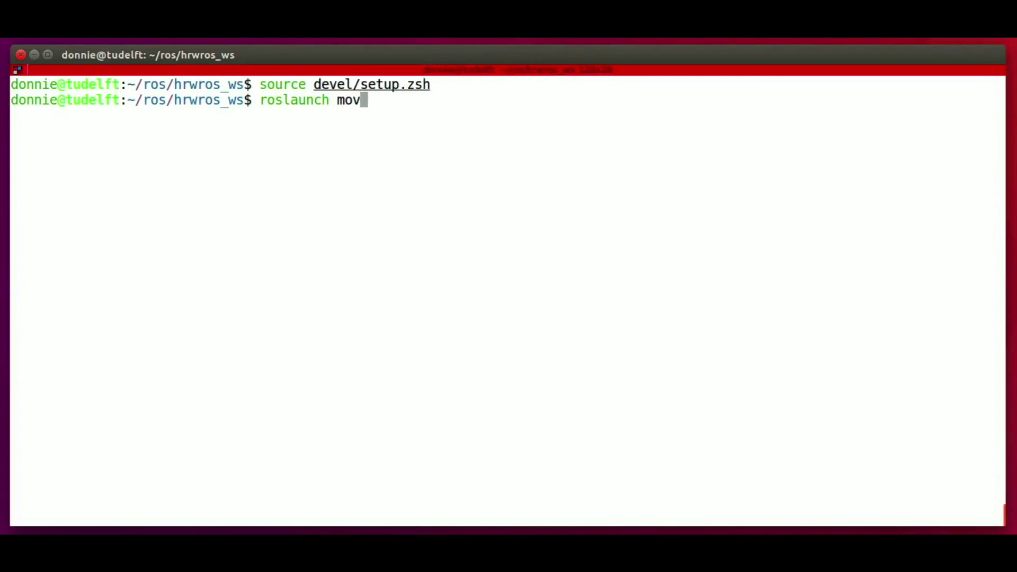
text(eit_s)
key(Tab)
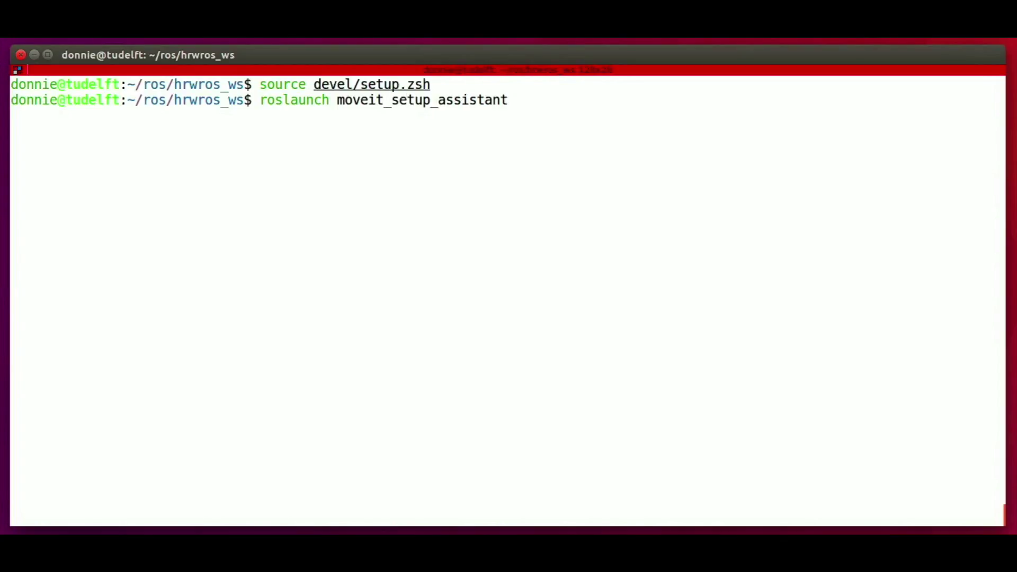
text(set)
key(Tab)
key(Return)
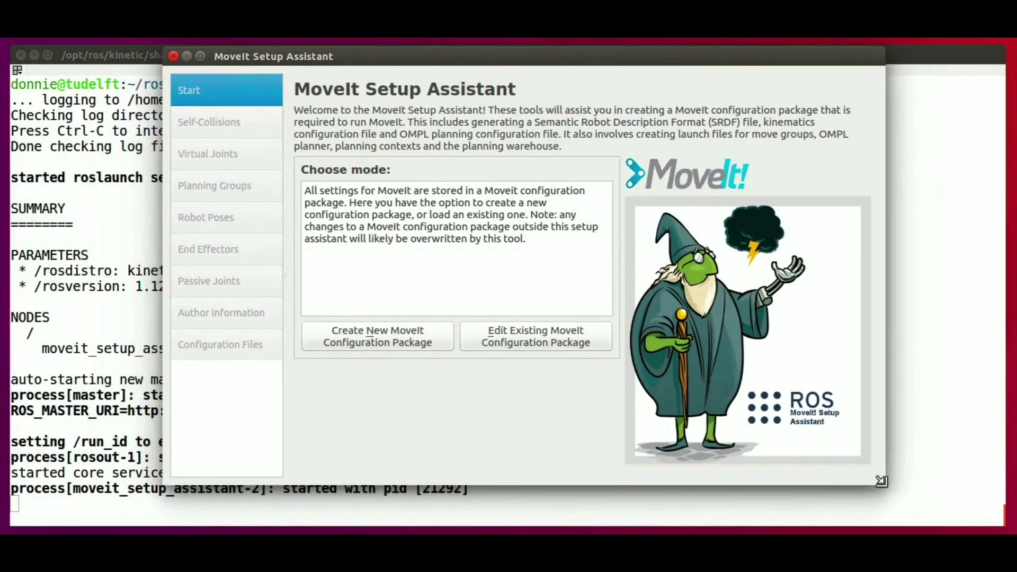
- Stretch the assistant window wider and taller, highlighting the note on where settings are stored
drag(885, 484, 1003, 521)
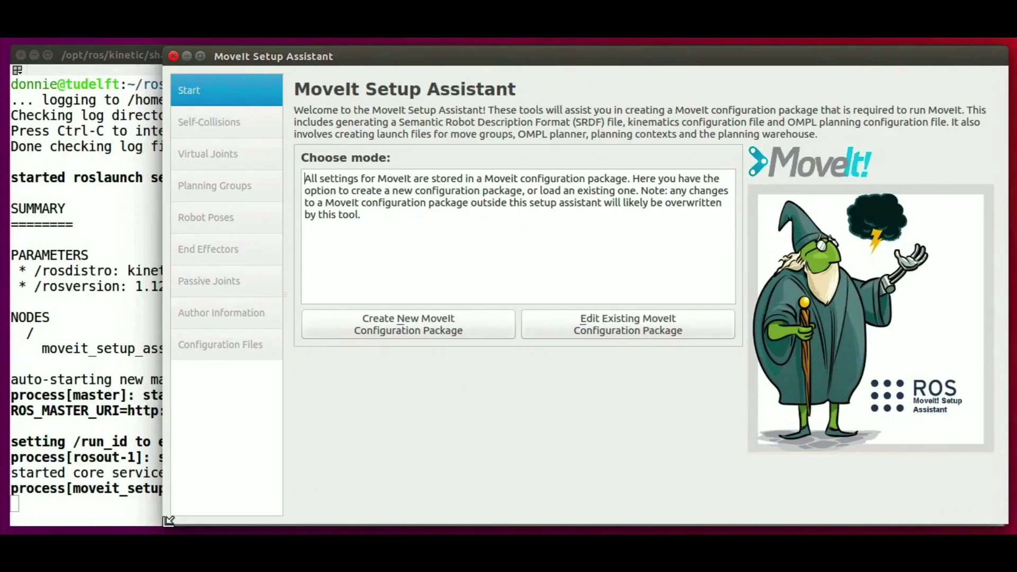
drag(165, 520, 12, 523)
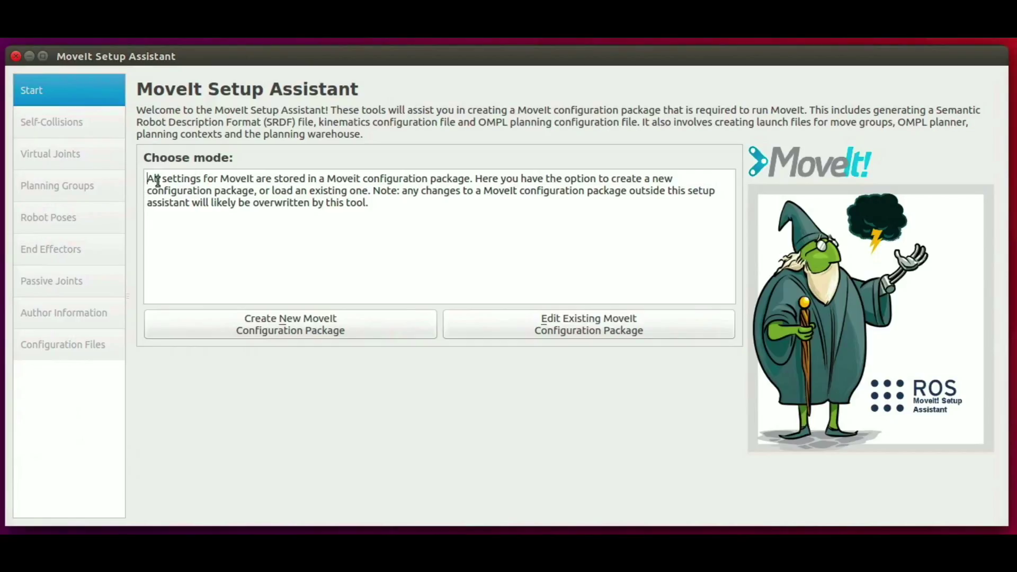
mouse_move(160, 179)
mouse_down()
mouse_move(407, 191)
mouse_move(420, 178)
mouse_up()
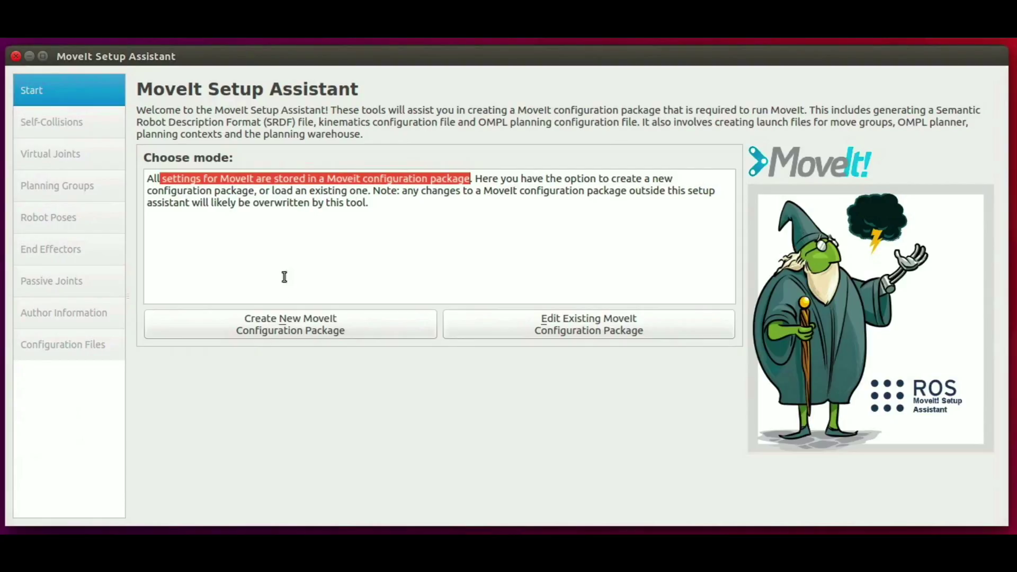
- Create a new configuration package and load the pasted hrwros.xacro robot description
click(303, 324)
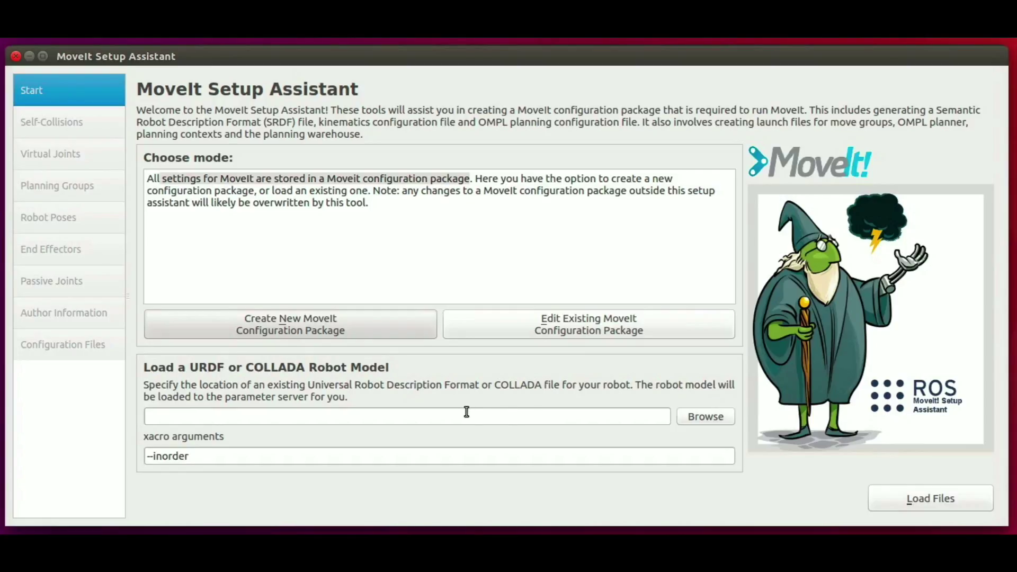
click(467, 412)
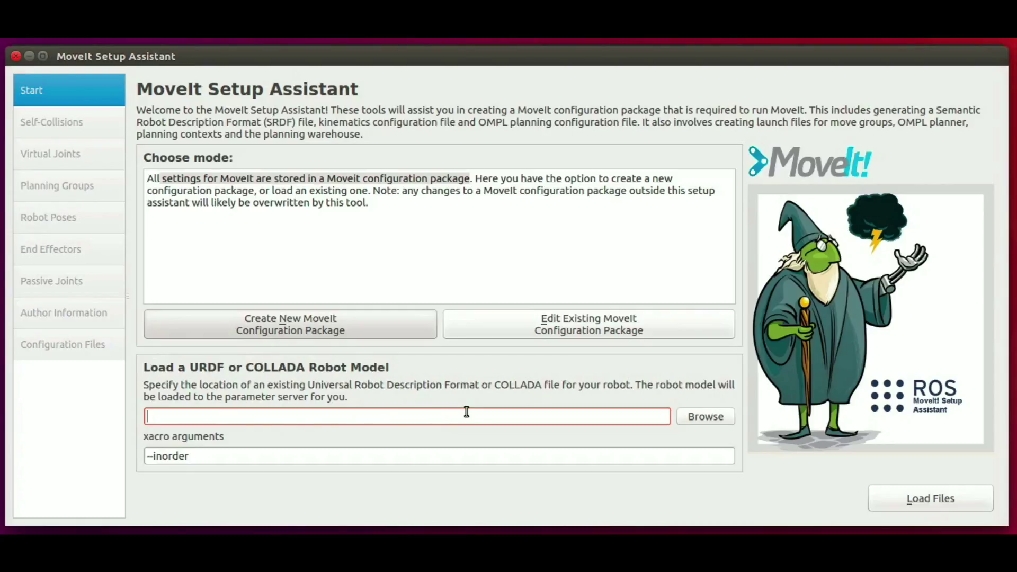
text(/home/donnie/ros/hrwros_ws/src/hrwros/hrwros_support/urdf/hrwros.xacro)
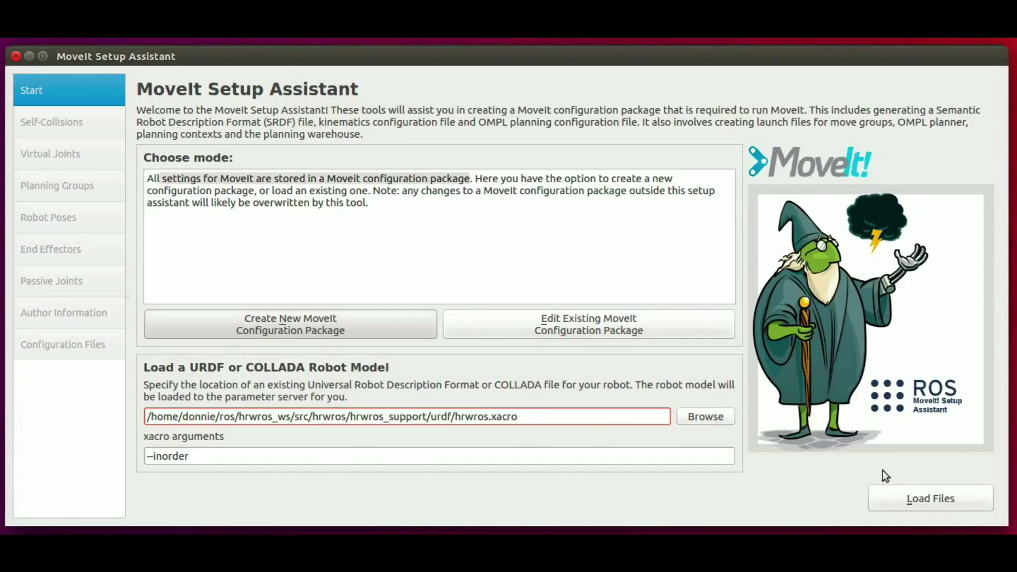
click(921, 497)
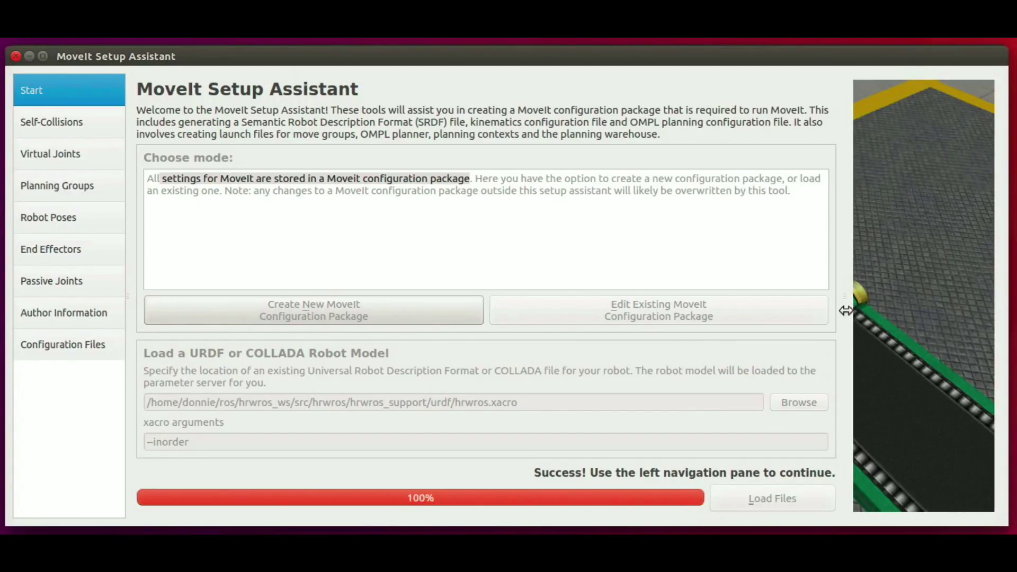
- Enlarge the 3D preview and orbit the loaded warehouse scene to a new angle
drag(844, 292, 592, 294)
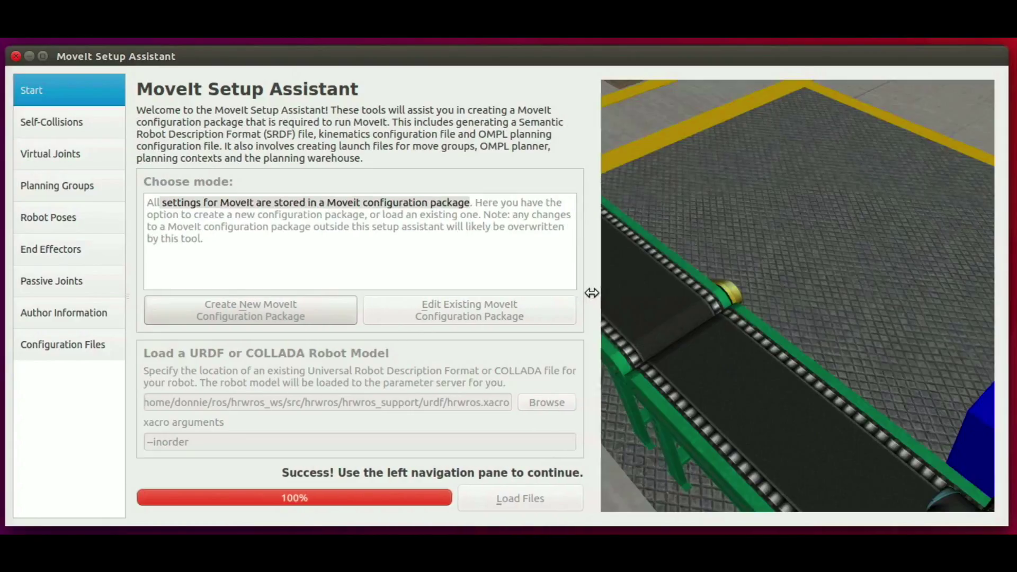
scroll(790, 264, down, 5)
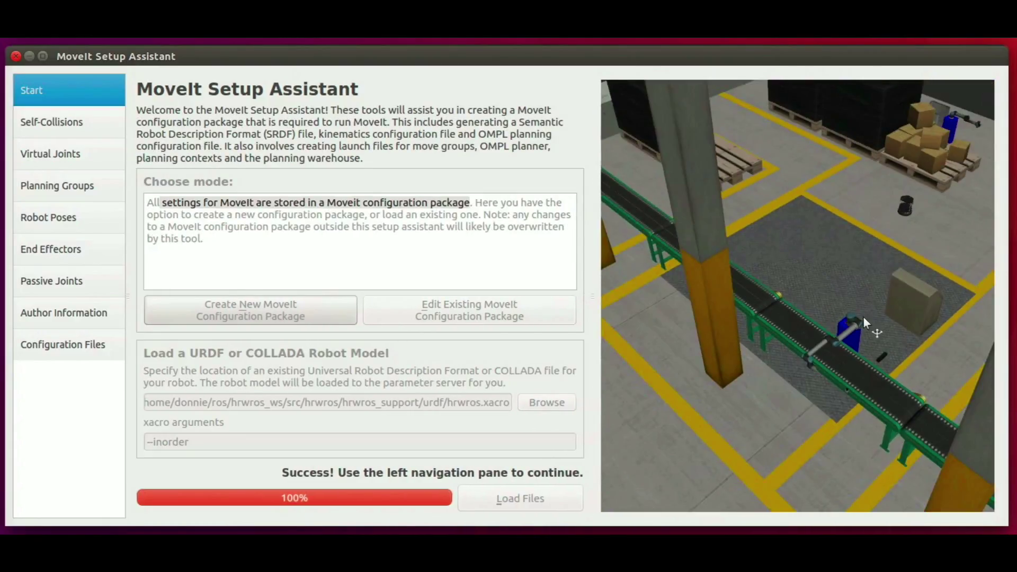
scroll(889, 330, down, 2)
mouse_move(889, 330)
mouse_down()
mouse_move(815, 307)
mouse_move(922, 348)
mouse_move(815, 326)
mouse_move(795, 343)
mouse_move(867, 411)
mouse_move(869, 395)
mouse_up()
mouse_move(757, 288)
mouse_down()
mouse_move(656, 270)
mouse_move(738, 295)
mouse_move(711, 318)
mouse_move(640, 247)
mouse_move(706, 289)
mouse_up()
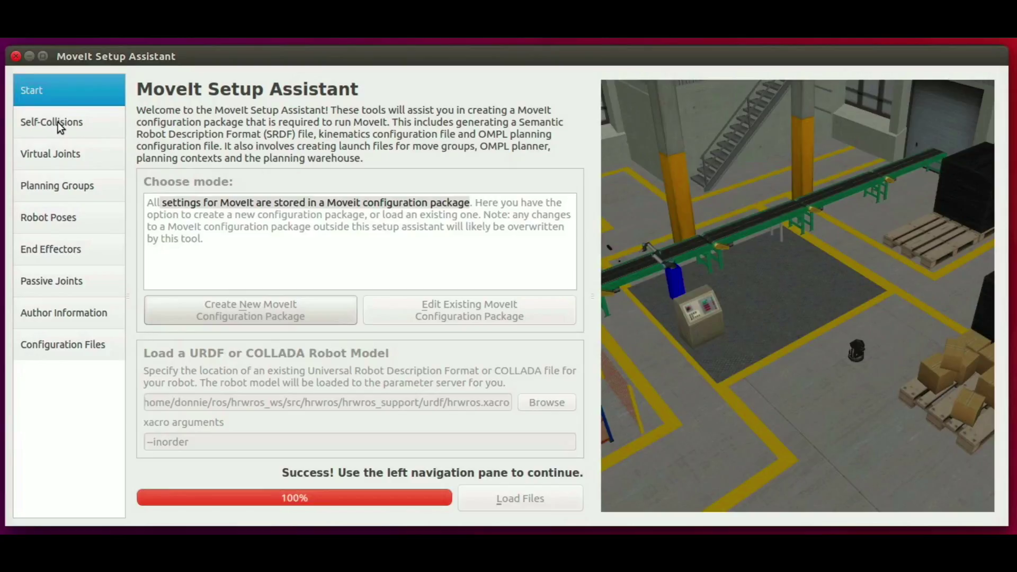
- On the Self-Collisions page, raise the sampling density slider to about 90000
click(57, 122)
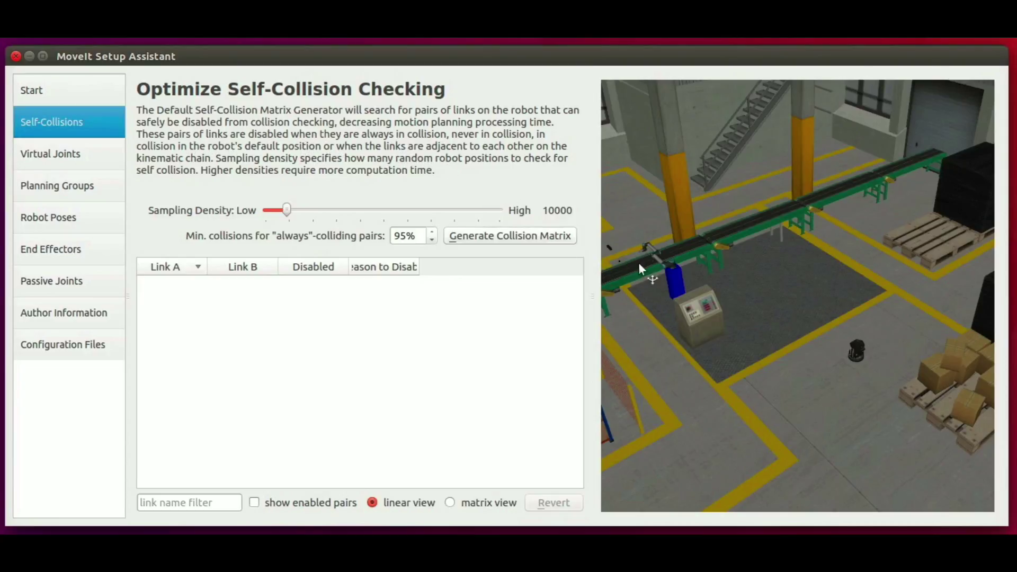
drag(612, 263, 784, 290)
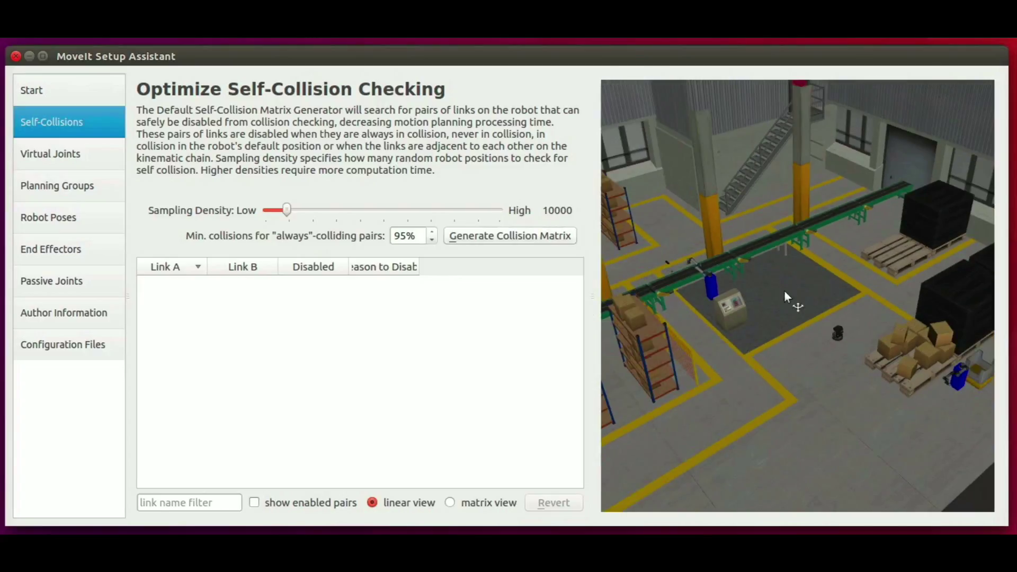
scroll(958, 373, up, 2)
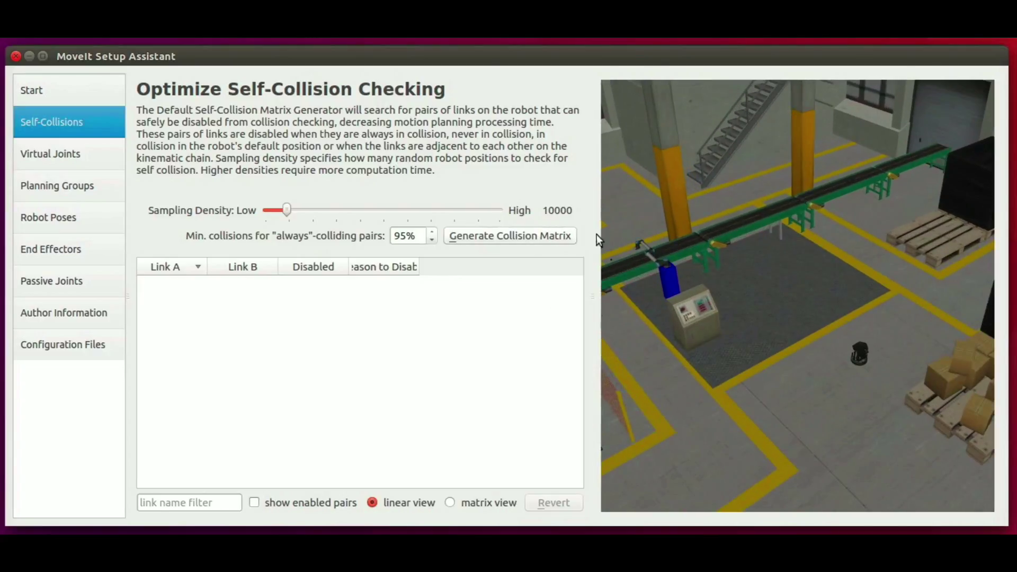
scroll(664, 249, up, 1)
scroll(646, 258, up, 1)
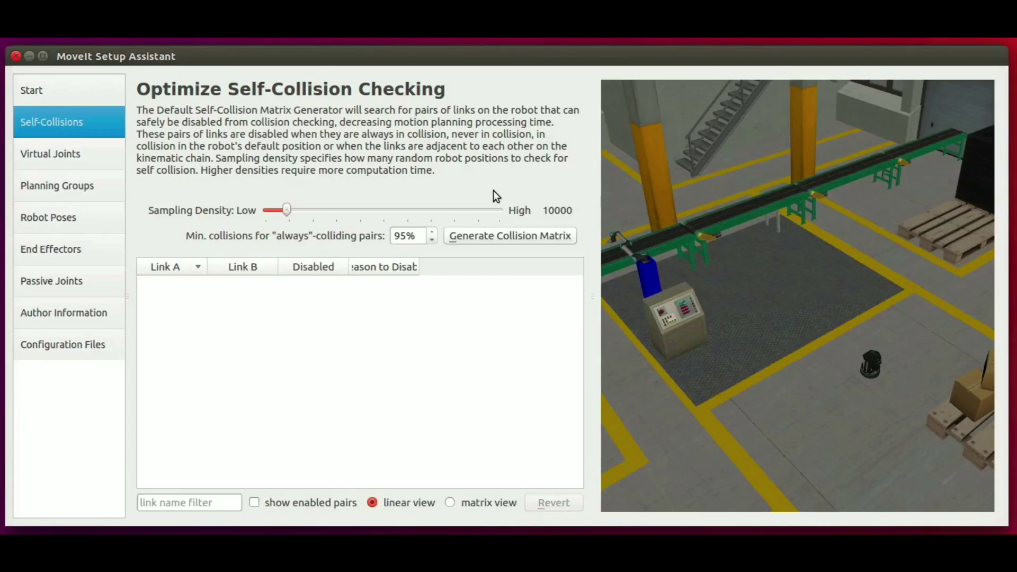
drag(285, 206, 476, 206)
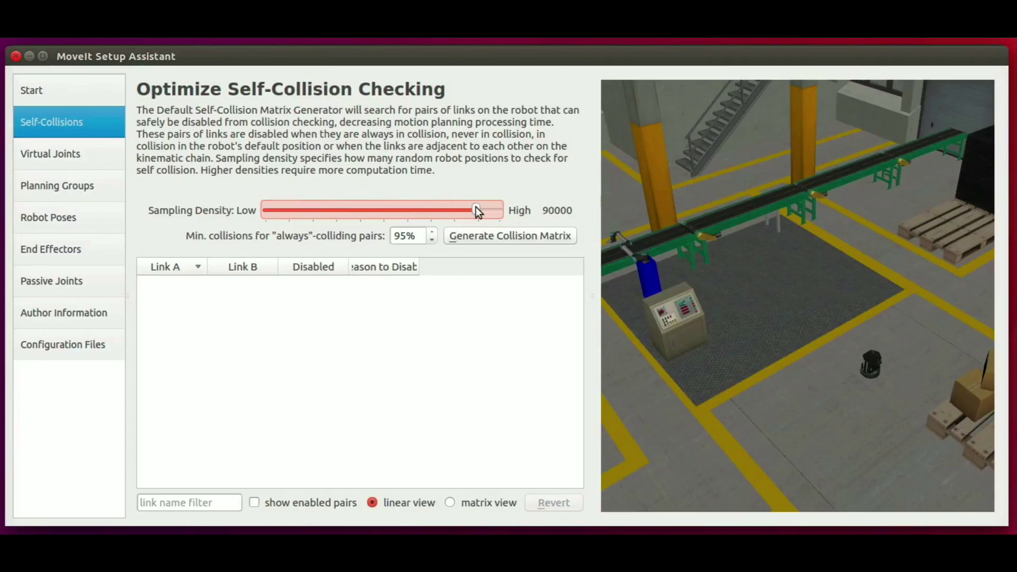
click(488, 237)
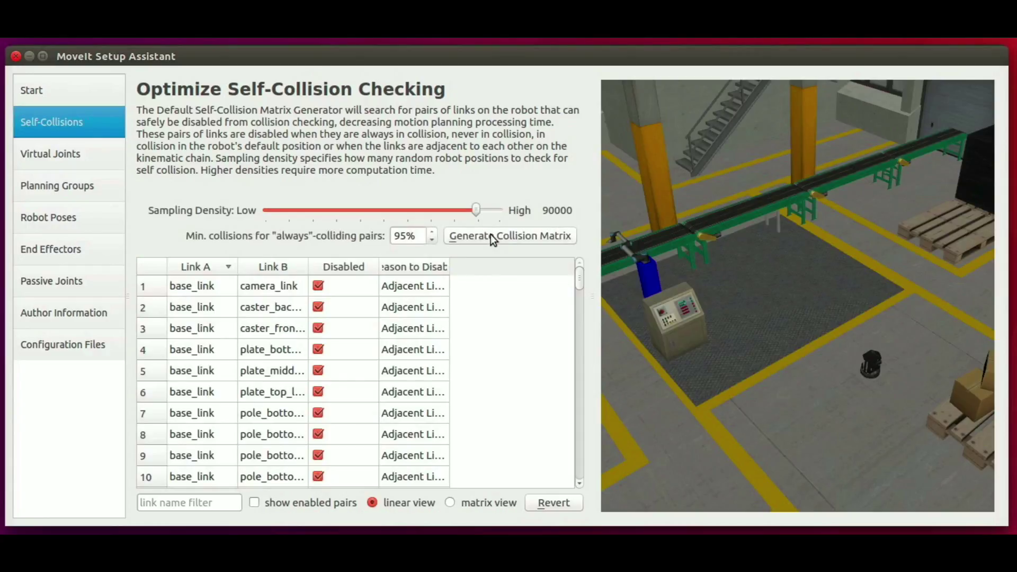
click(241, 287)
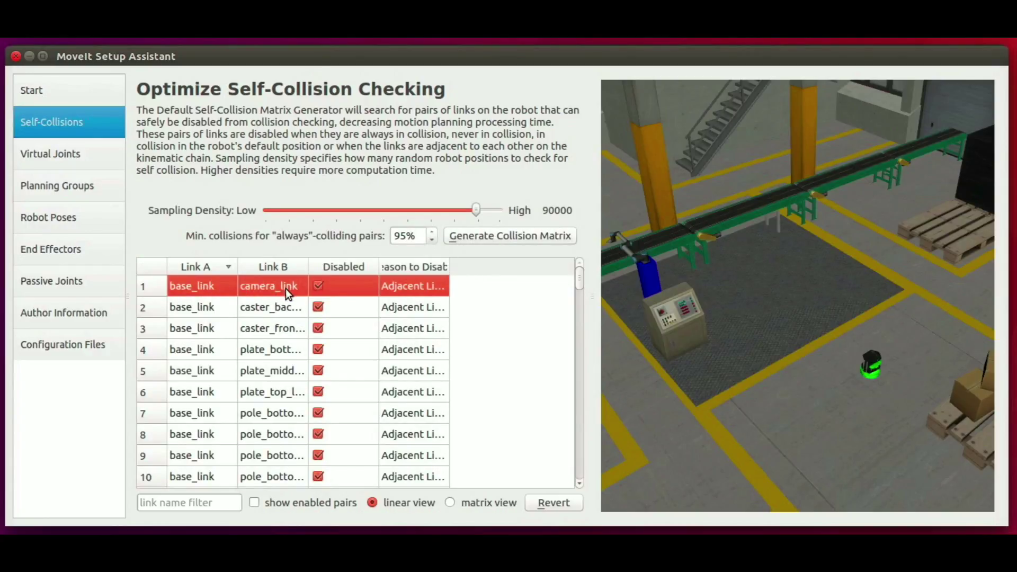
scroll(883, 376, up, 2)
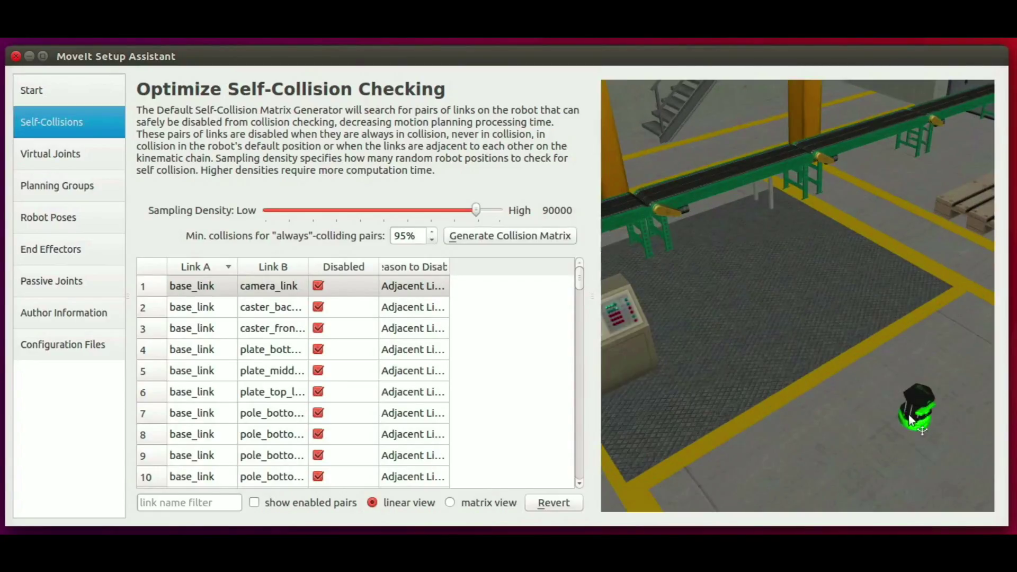
drag(911, 422, 843, 411)
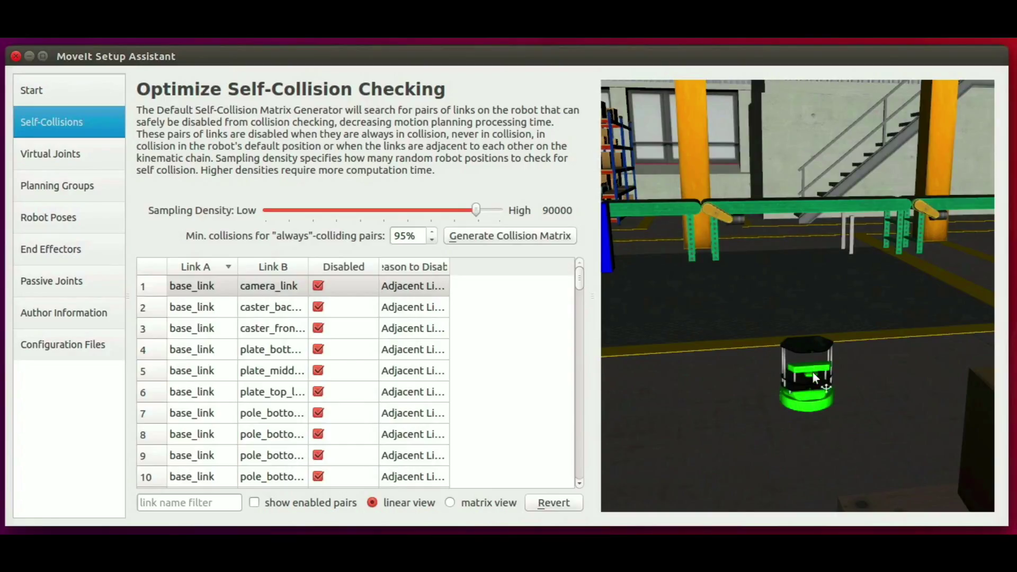
click(572, 284)
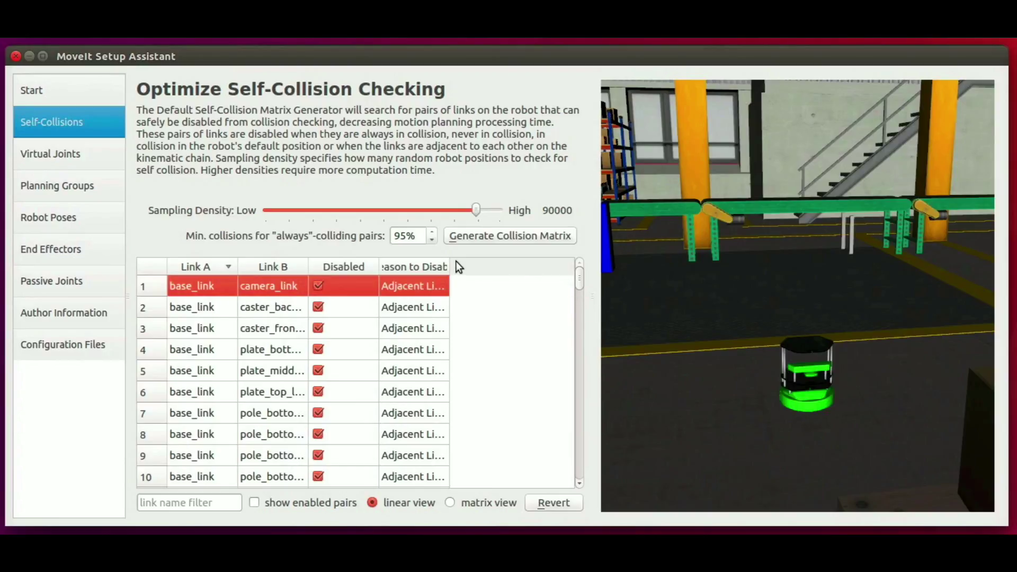
drag(449, 266, 484, 266)
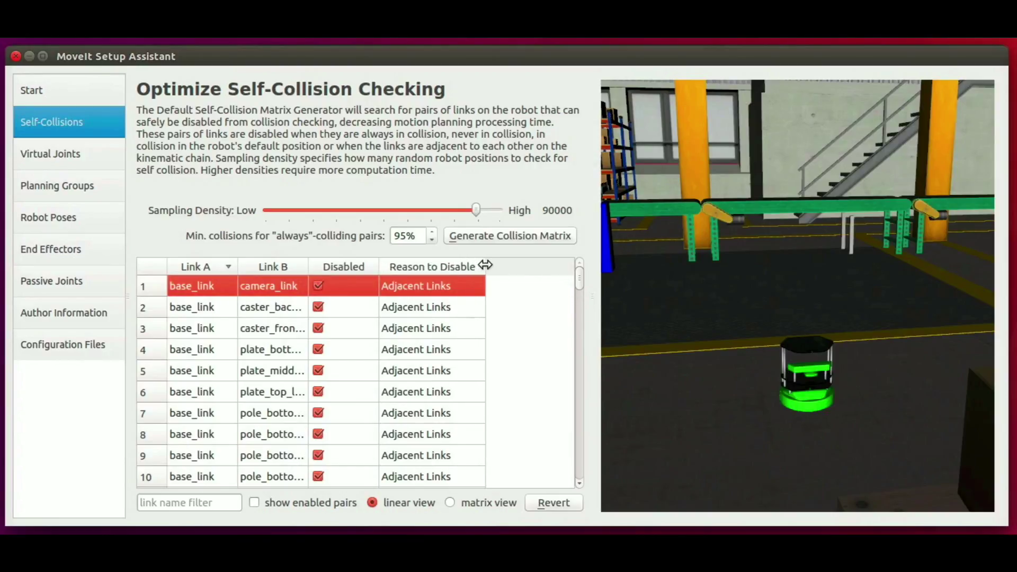
drag(579, 278, 579, 395)
click(573, 354)
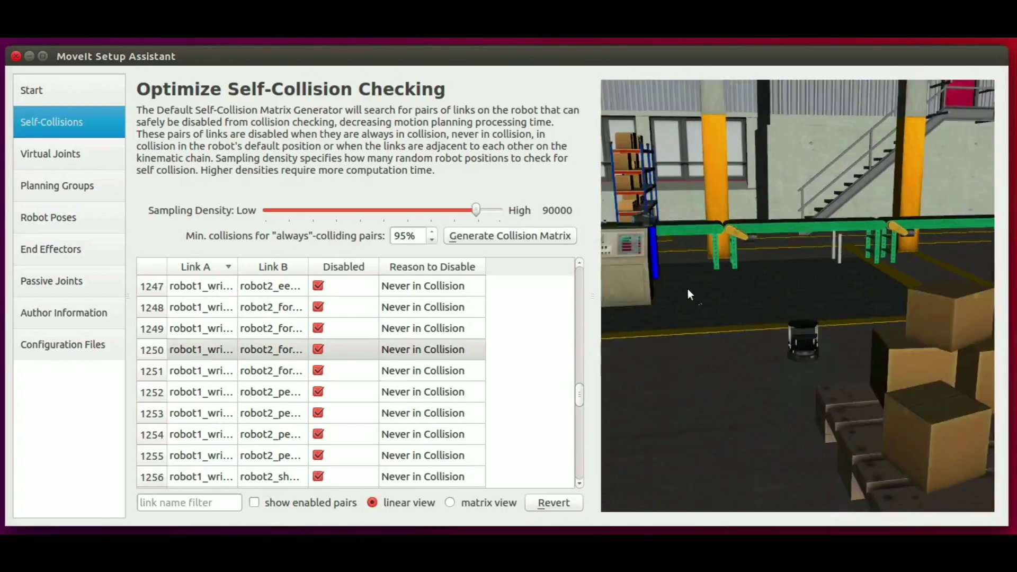
mouse_move(689, 295)
mouse_down()
mouse_move(579, 259)
mouse_move(709, 337)
mouse_move(624, 267)
mouse_move(691, 254)
mouse_up()
mouse_move(865, 308)
mouse_down()
mouse_move(729, 239)
mouse_move(668, 333)
mouse_move(787, 324)
mouse_up()
scroll(783, 322, down, 3)
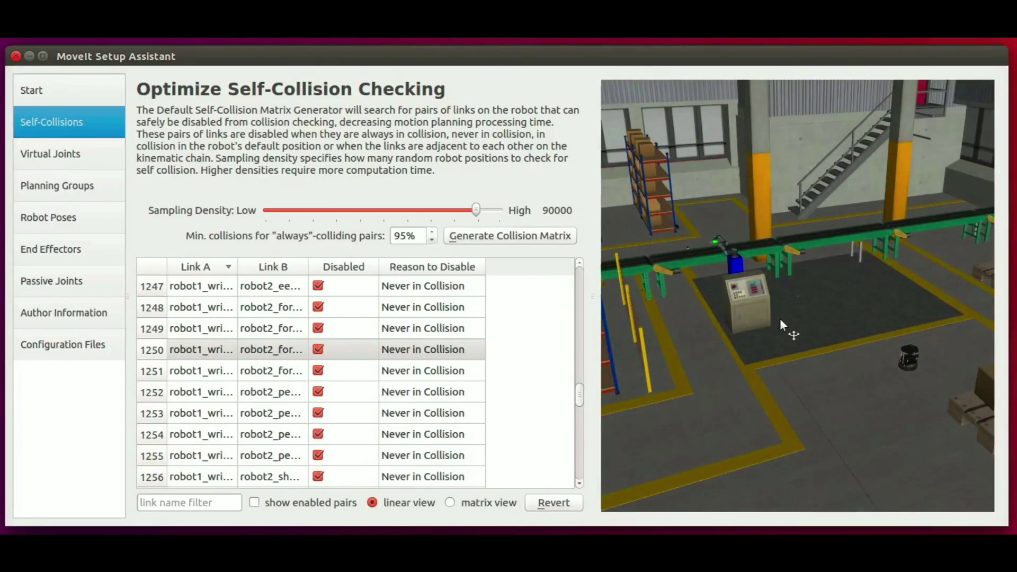
scroll(775, 319, down, 3)
click(496, 348)
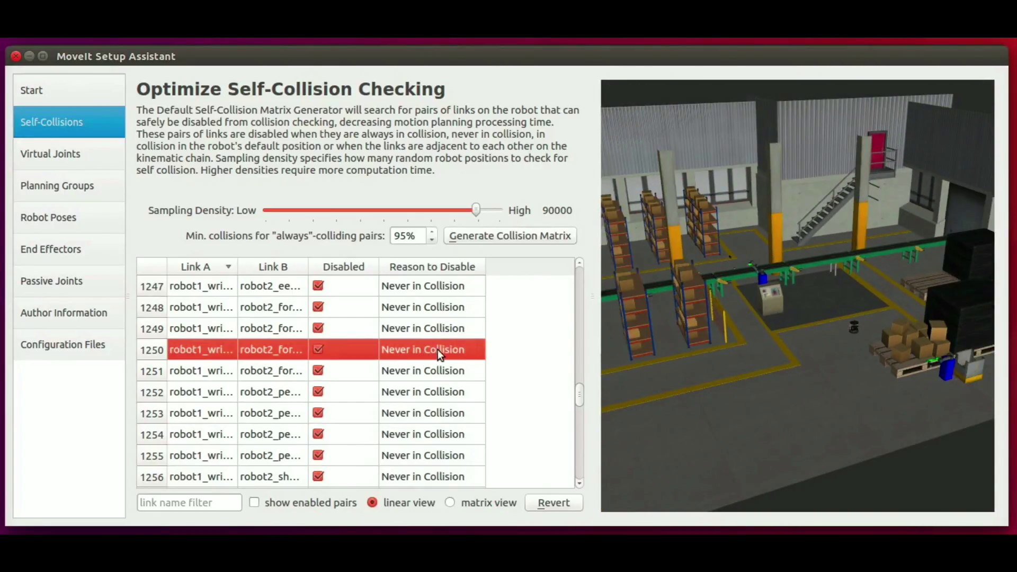
click(254, 503)
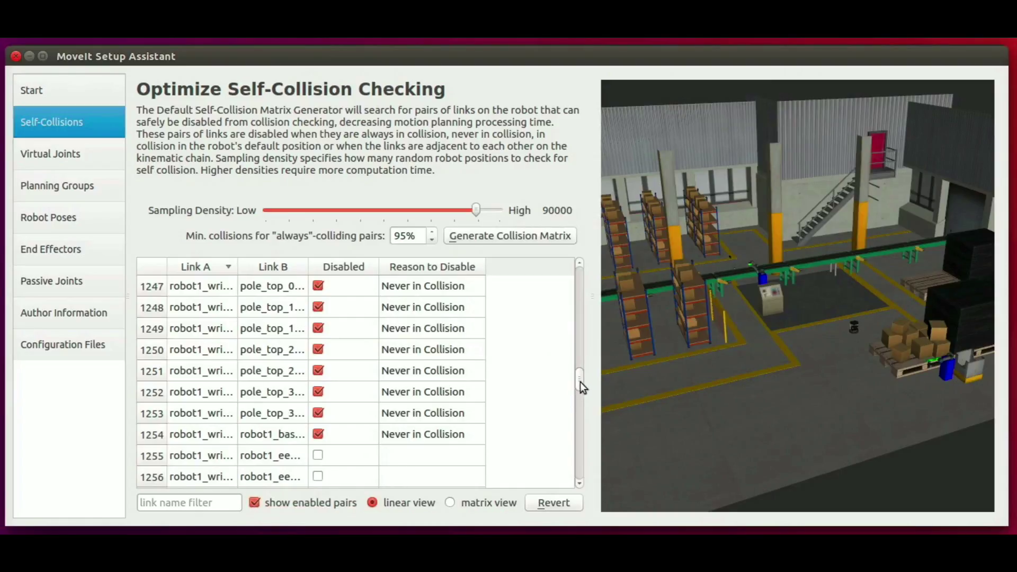
drag(580, 383, 578, 399)
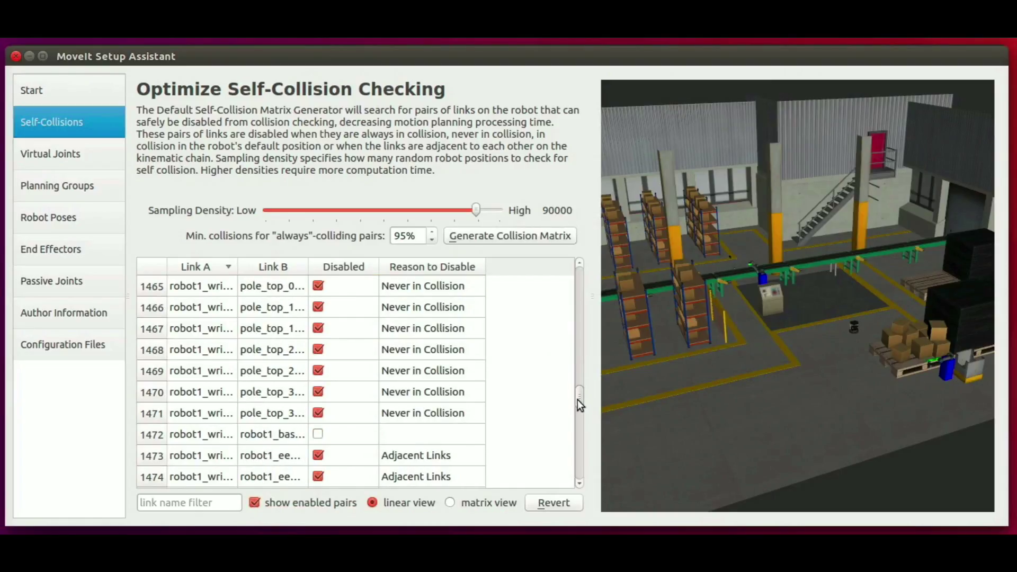
scroll(578, 401, down, 3)
scroll(268, 393, down, 15)
scroll(267, 393, down, 7)
scroll(267, 394, down, 10)
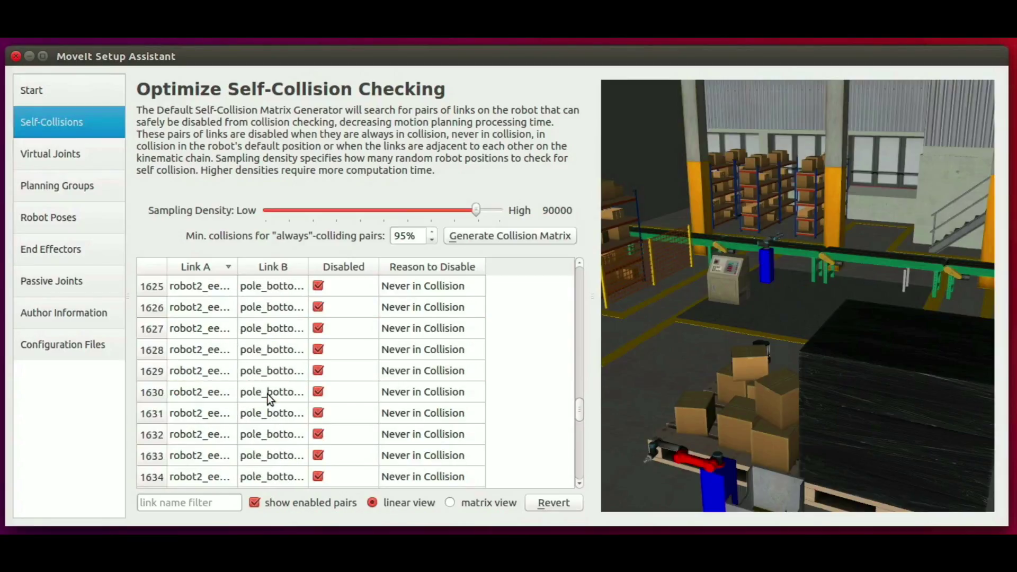
scroll(268, 394, down, 12)
scroll(267, 394, down, 3)
scroll(267, 393, down, 1)
scroll(267, 393, down, 8)
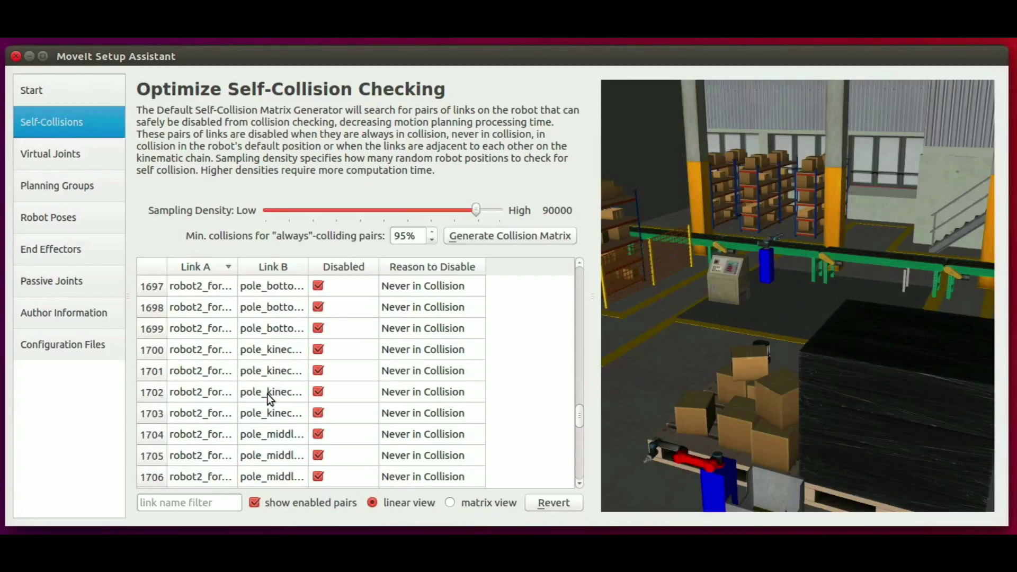
scroll(267, 393, down, 9)
scroll(268, 416, down, 4)
scroll(282, 307, up, 4)
click(283, 308)
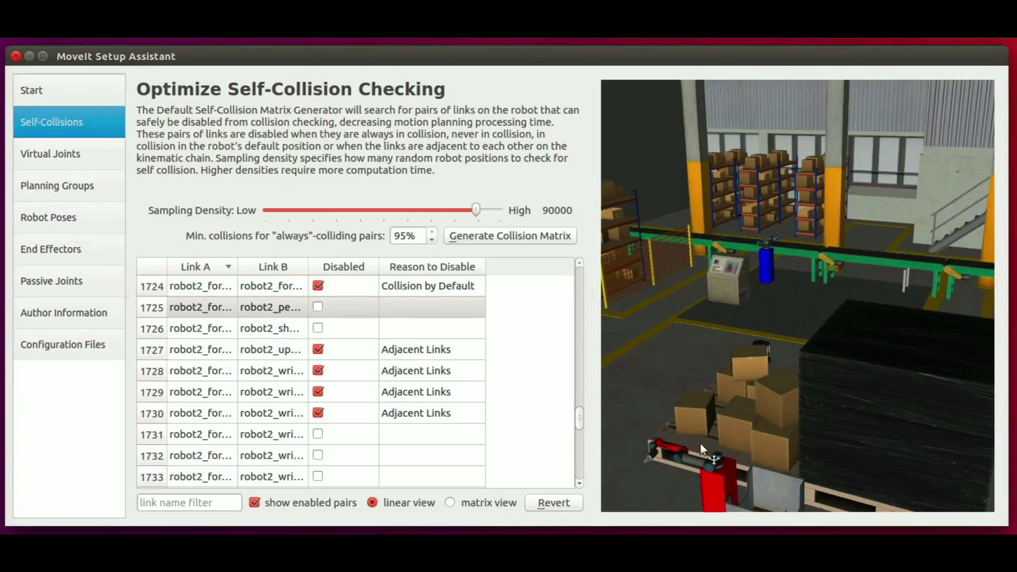
mouse_move(700, 442)
mouse_down()
mouse_move(746, 420)
mouse_move(767, 391)
mouse_move(755, 382)
mouse_up()
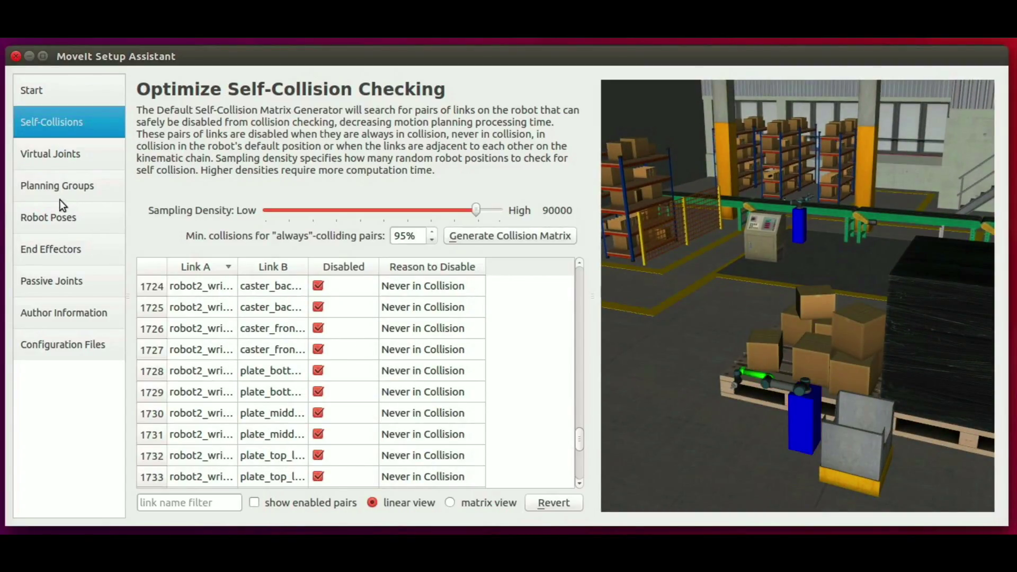
- Save a fixed virtual joint fixed_base1 with parent frame robot1_base_link
click(69, 156)
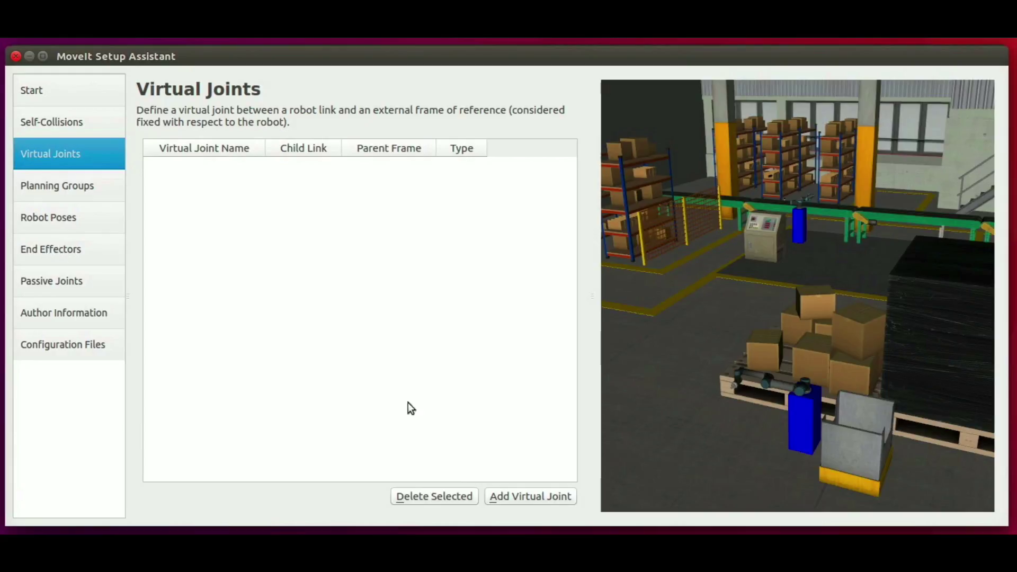
click(525, 493)
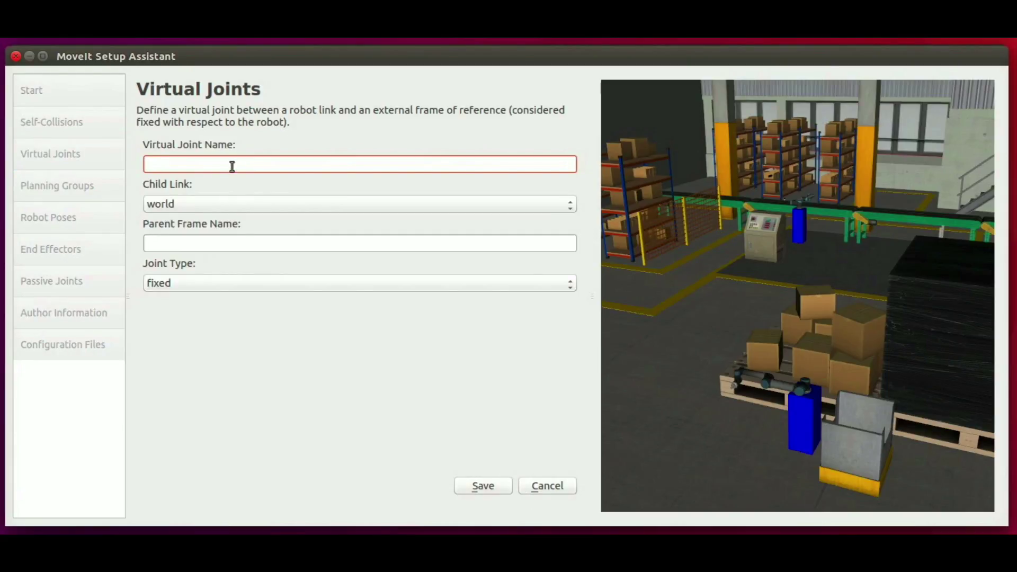
text(r)
key(BackSpace)
text(f)
text(ixed_b)
text(ase1)
click(228, 250)
text(ro)
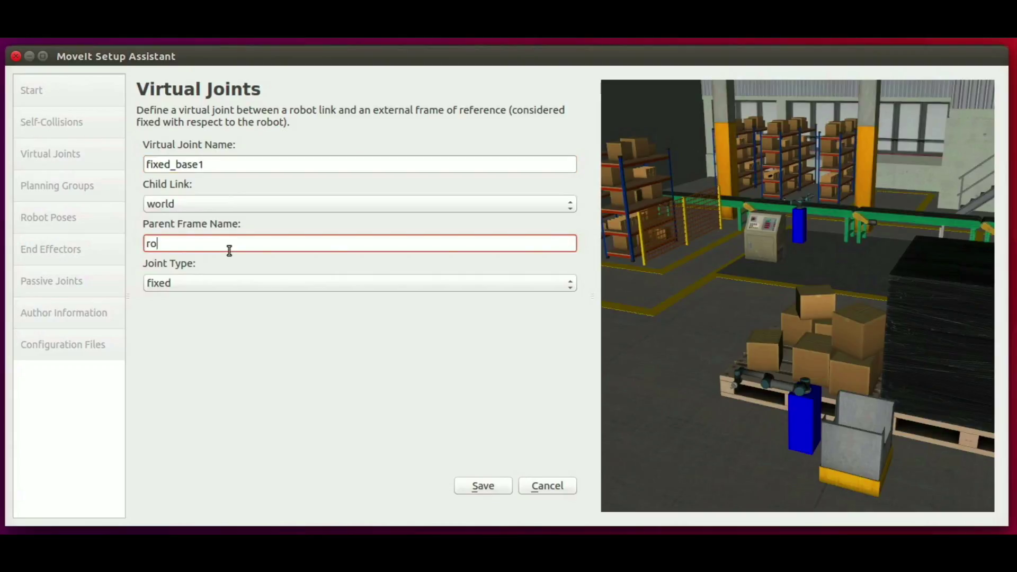
text(bot1_base)
text(_link)
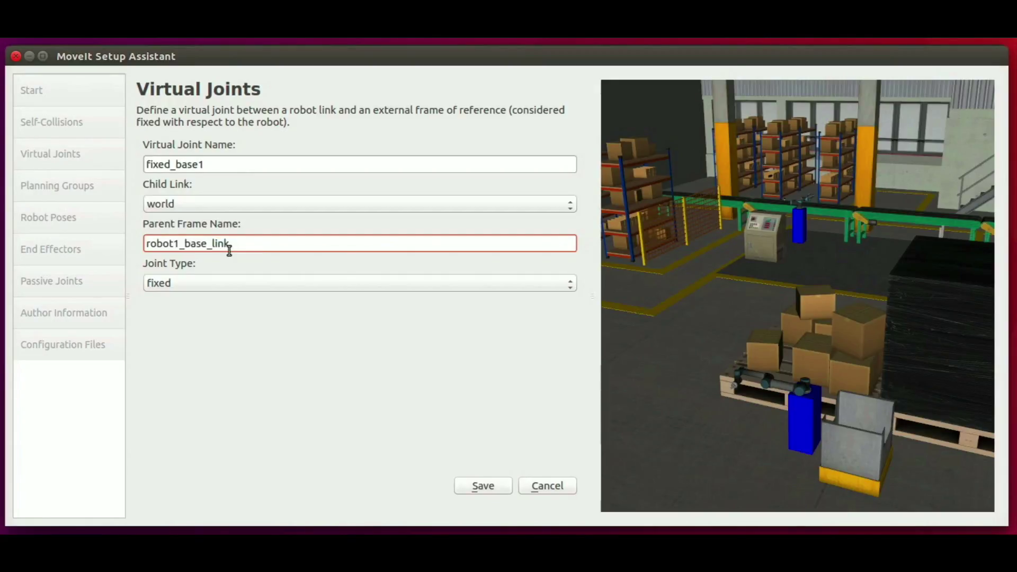
click(484, 486)
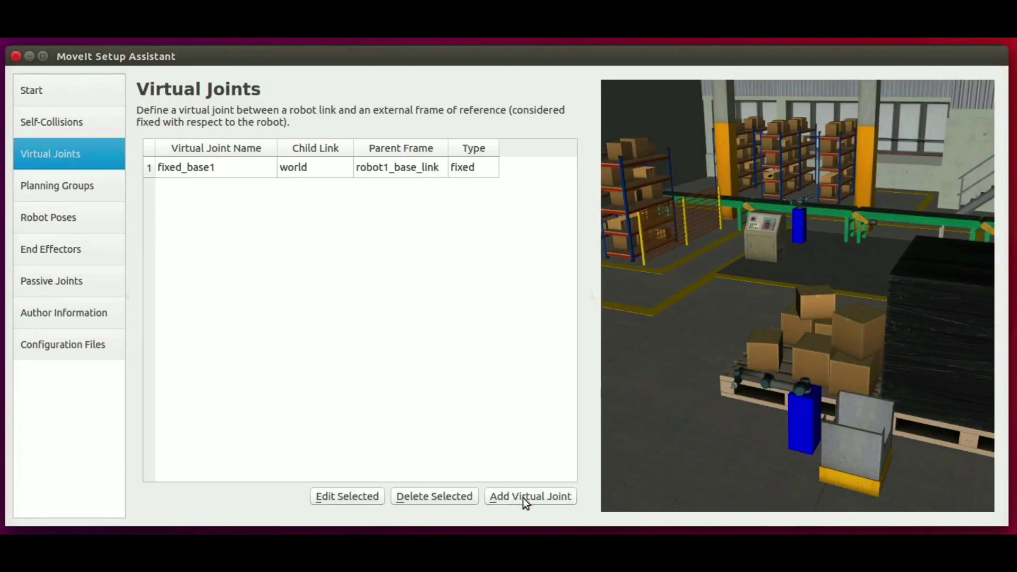
- Save a second fixed virtual joint fixed_base2 with parent robot2_base_link, moving on to Planning Groups
click(524, 498)
text(fixed_base2)
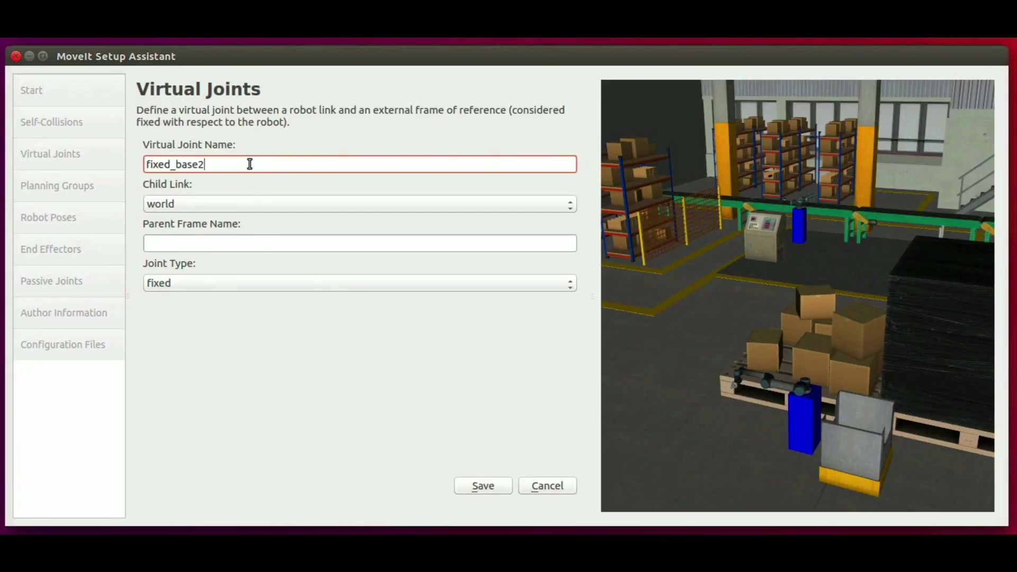
click(228, 244)
text(robot2_)
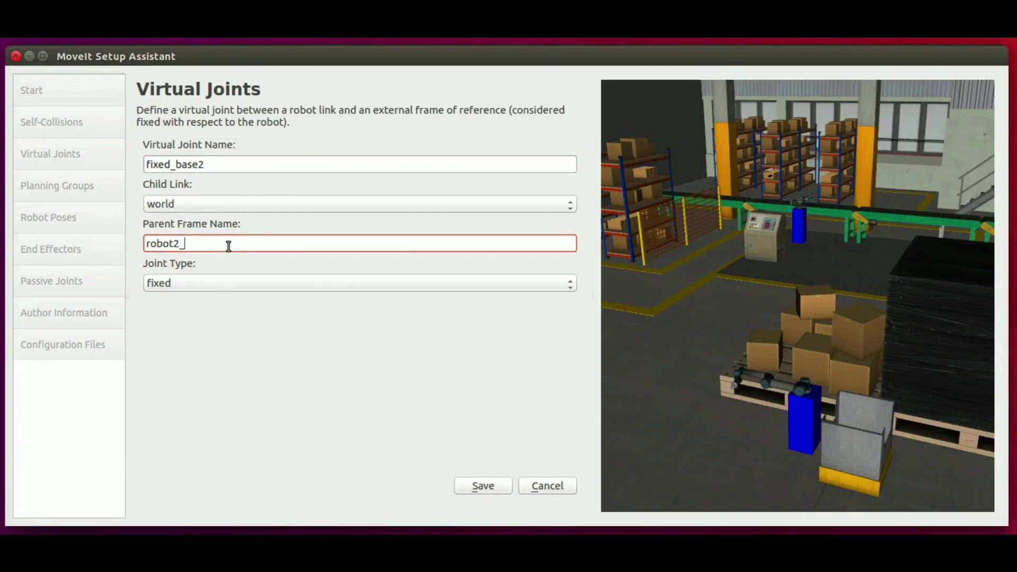
text(base_link)
click(493, 485)
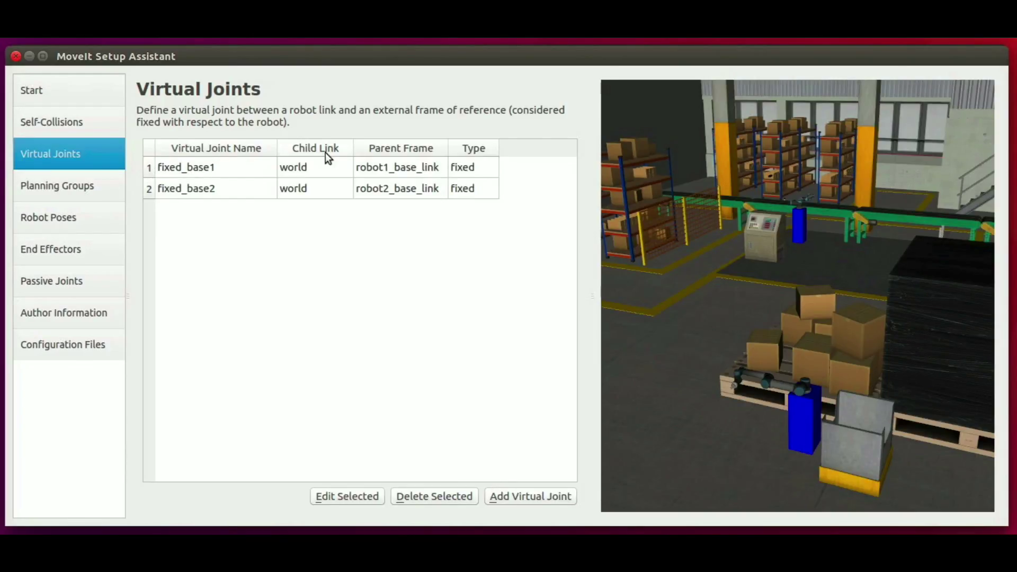
click(89, 191)
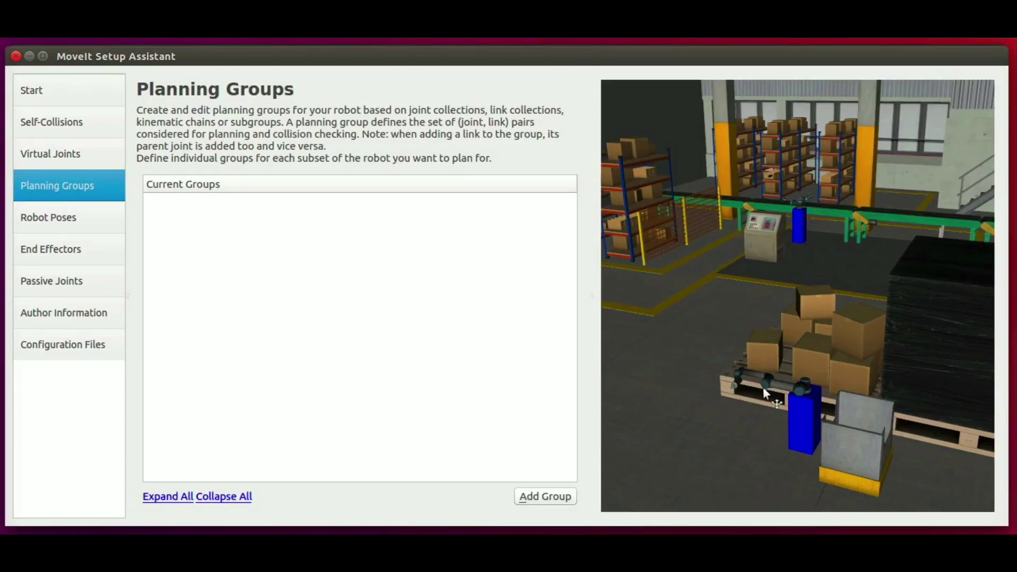
- Name a new group robot1 with TRAC_IKKinematicsPlugin solver and RRTConnect default planner
click(562, 497)
click(331, 221)
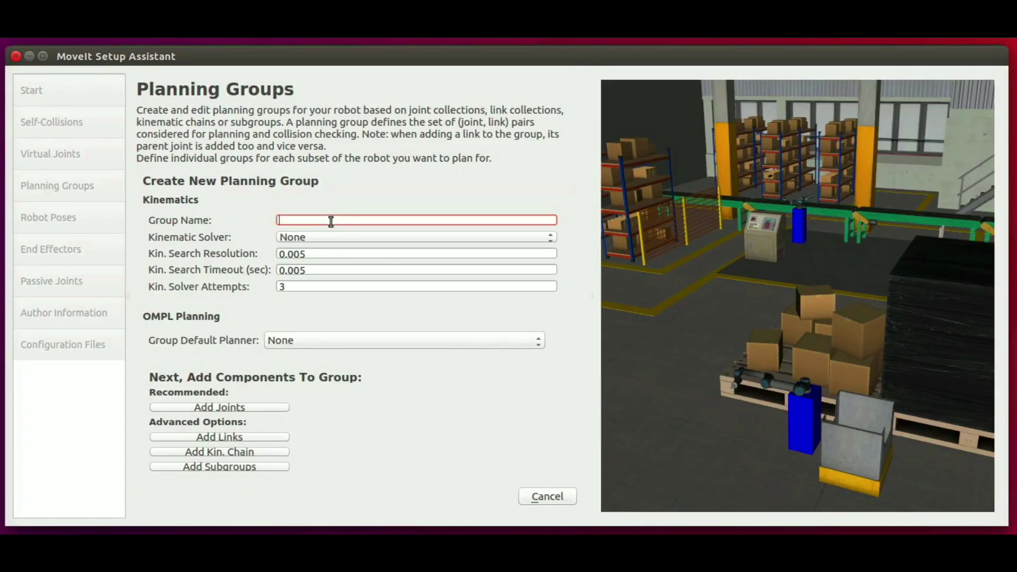
text(rob)
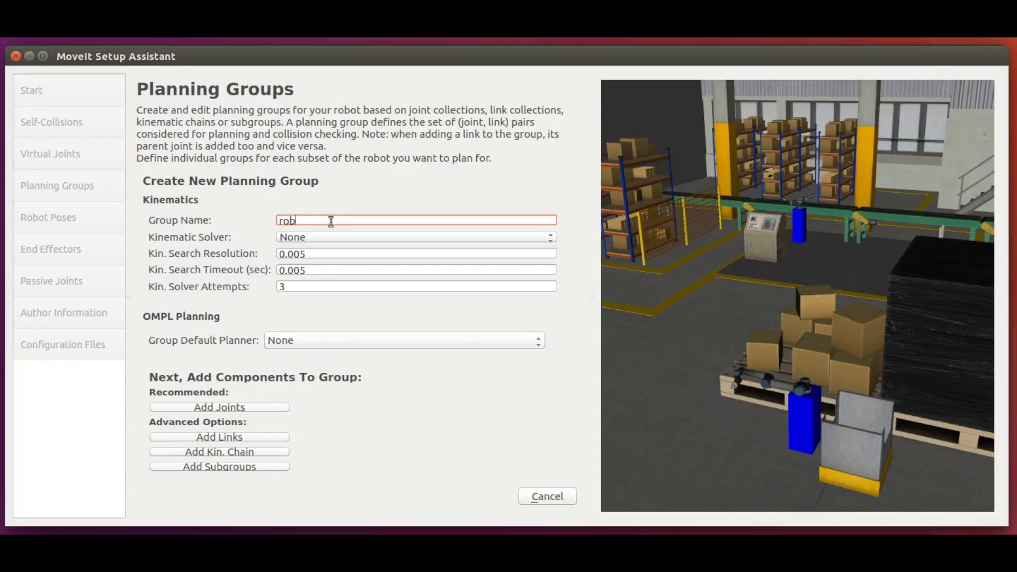
text(ot1)
click(324, 239)
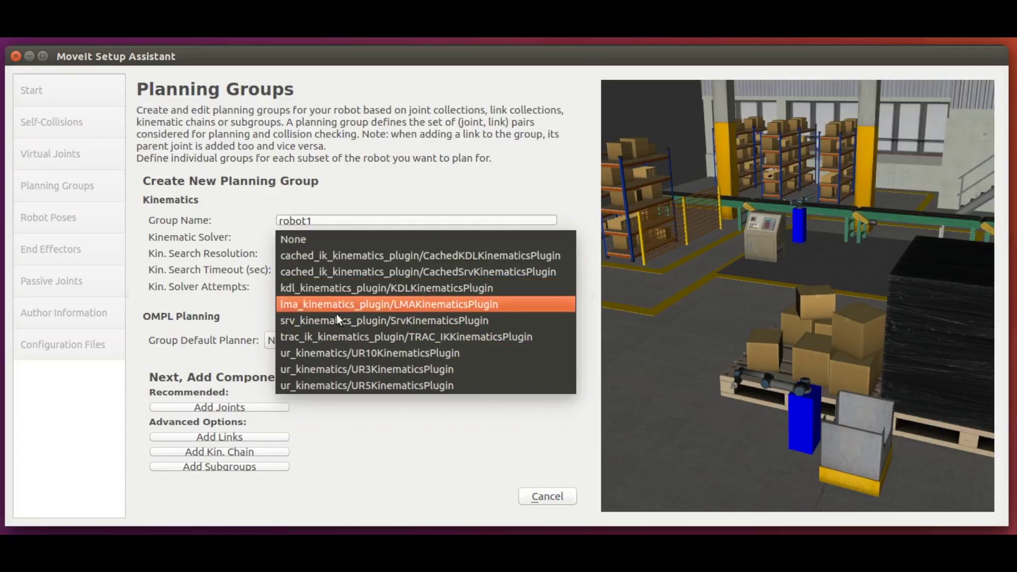
click(368, 337)
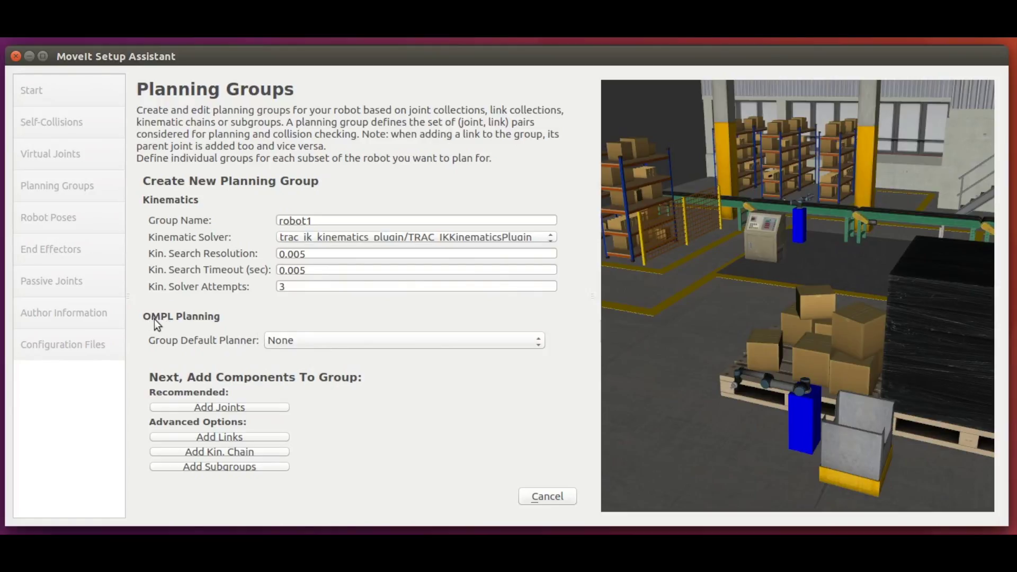
click(350, 339)
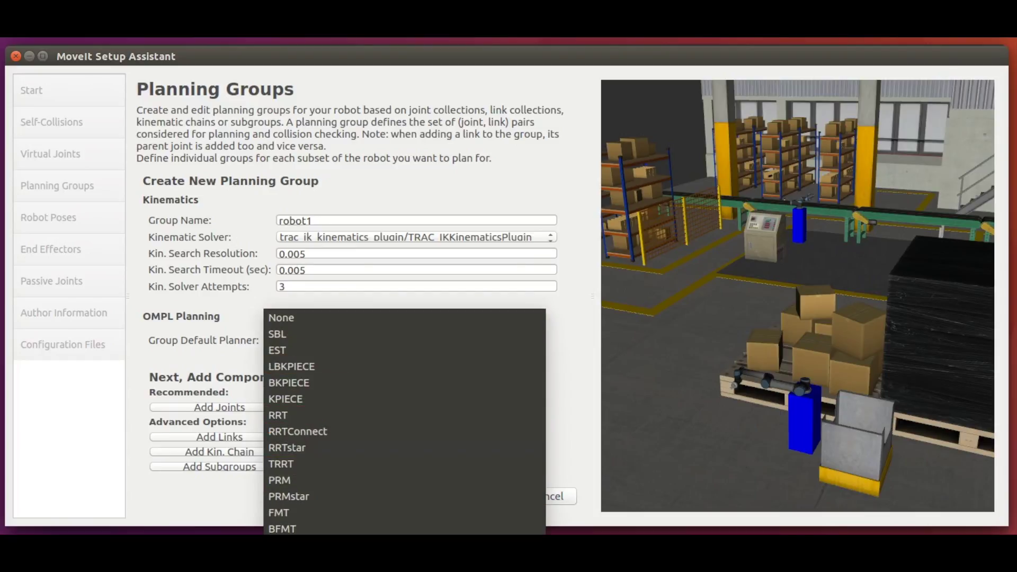
click(334, 432)
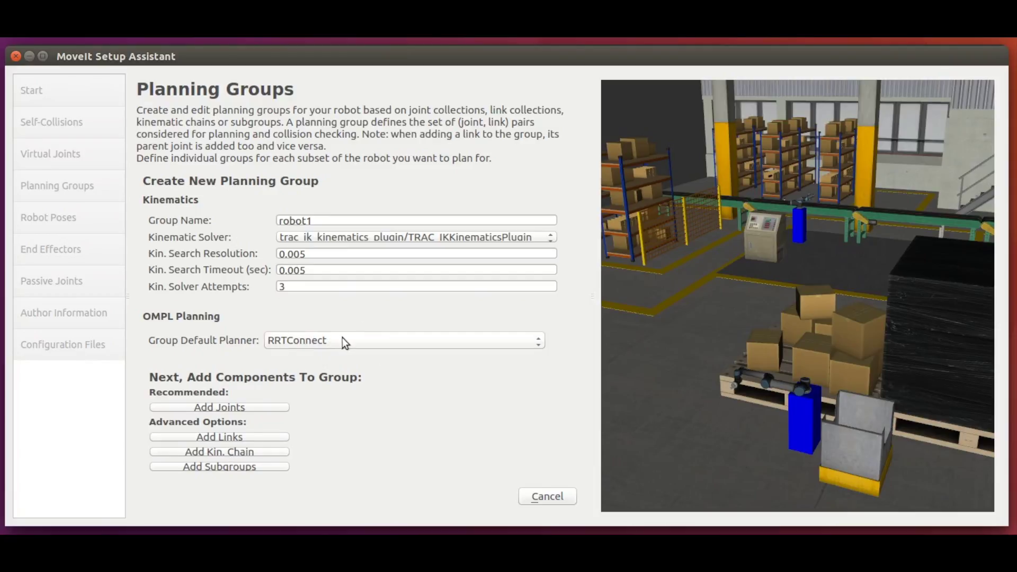
click(245, 450)
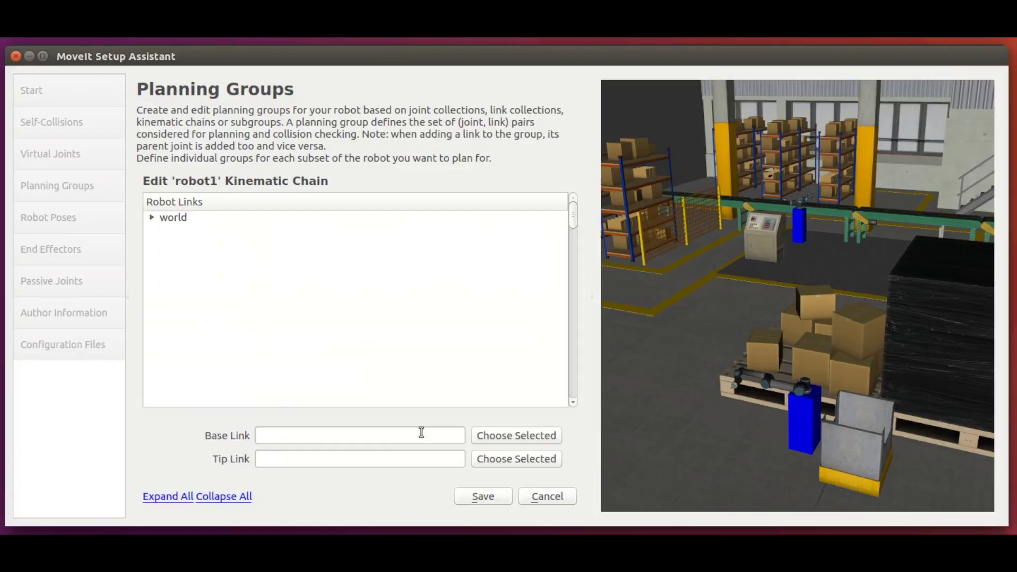
- Save robot1's chain with base robot1_base_link and tip vacuum_gripper1_suction_cup
click(153, 218)
click(169, 499)
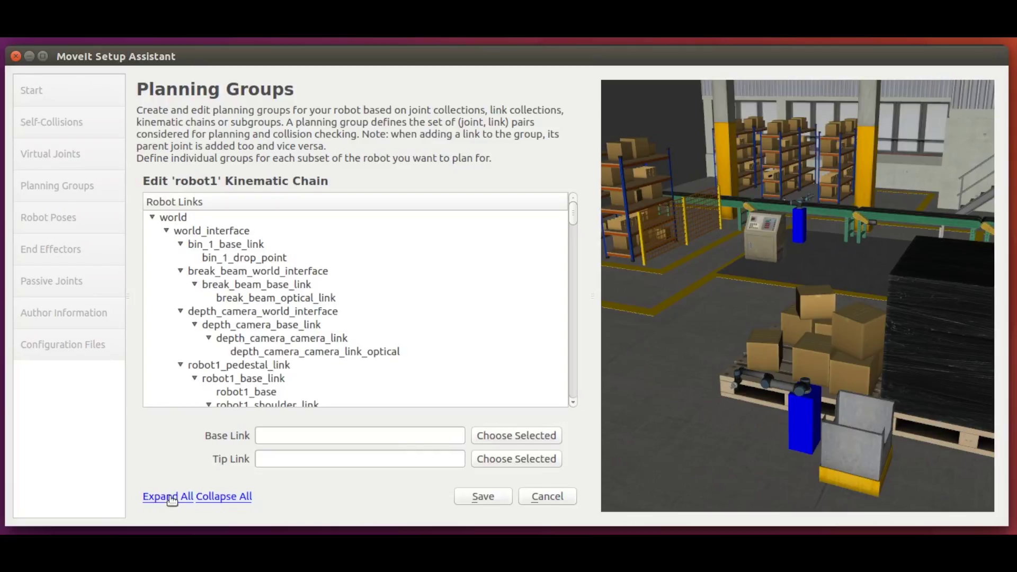
scroll(280, 307, down, 2)
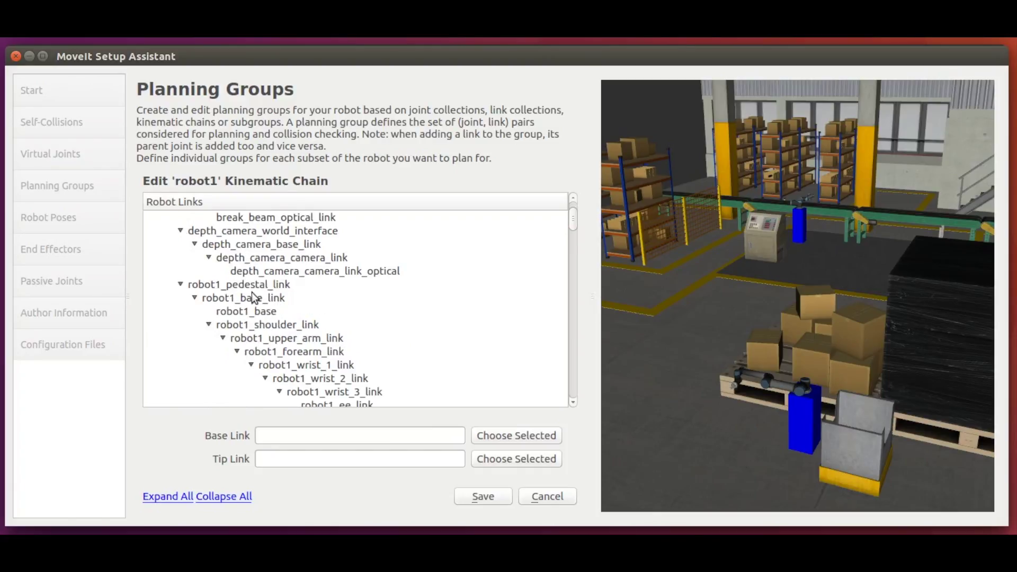
click(212, 297)
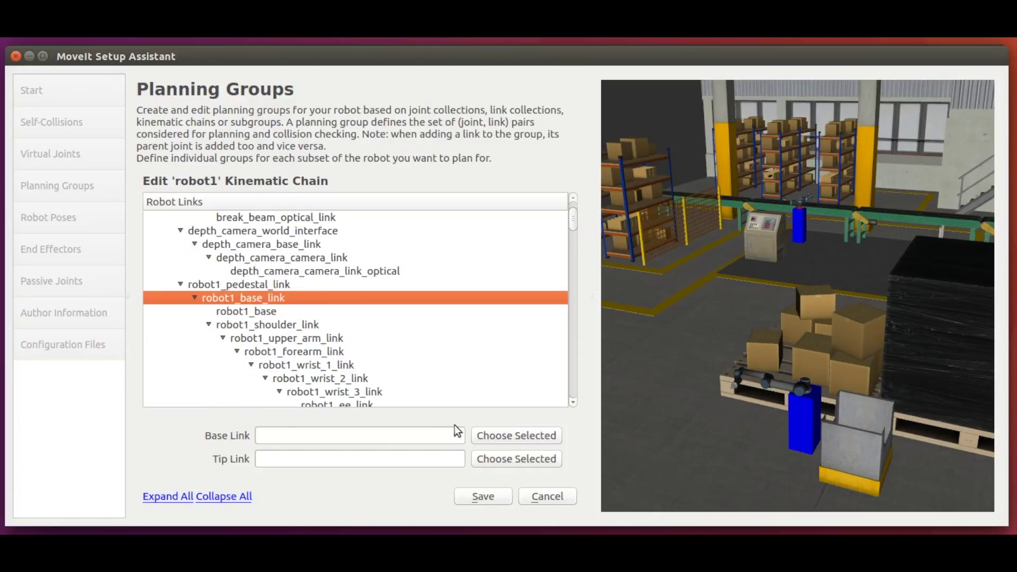
click(503, 441)
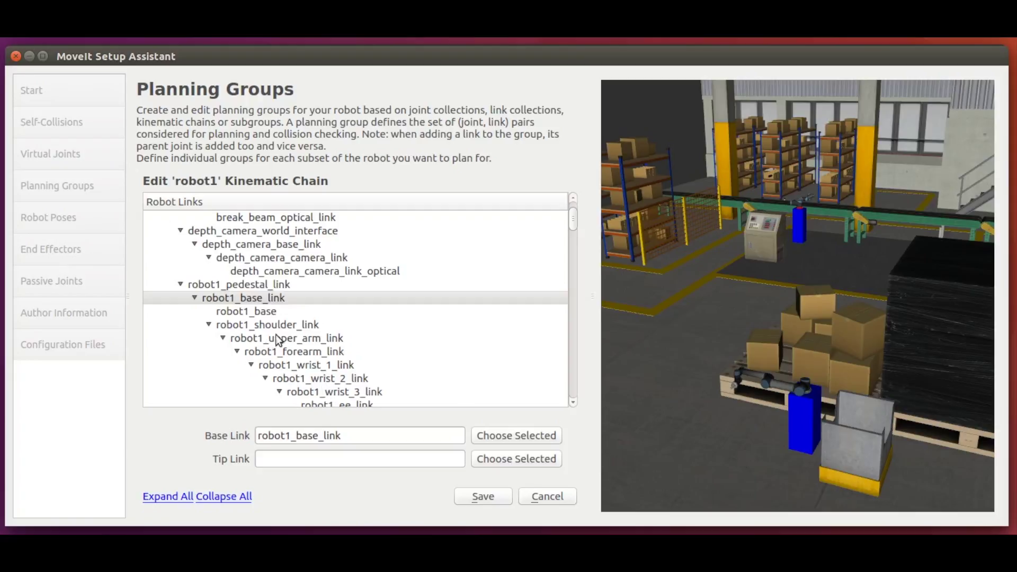
scroll(279, 341, down, 3)
click(433, 327)
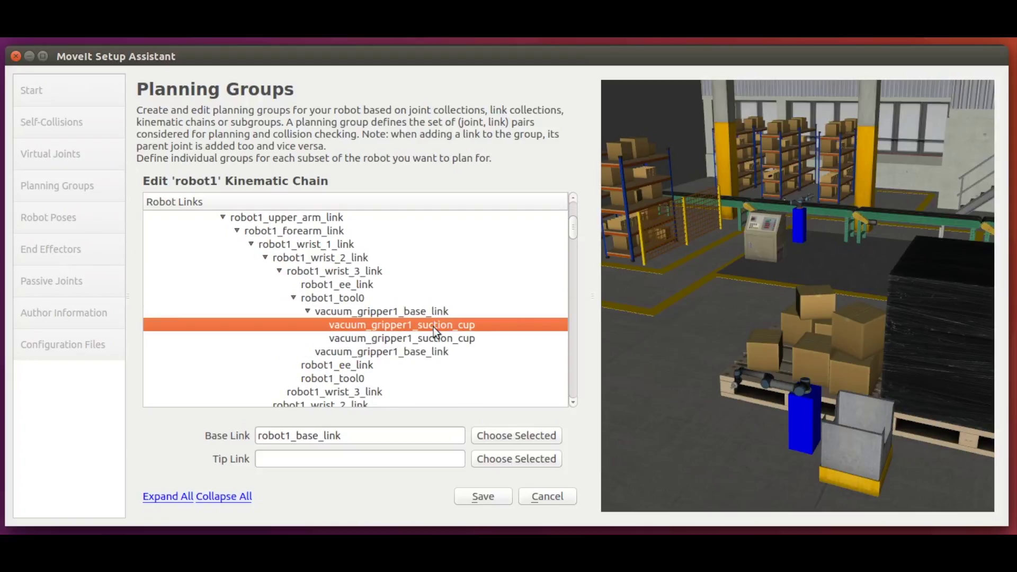
click(506, 461)
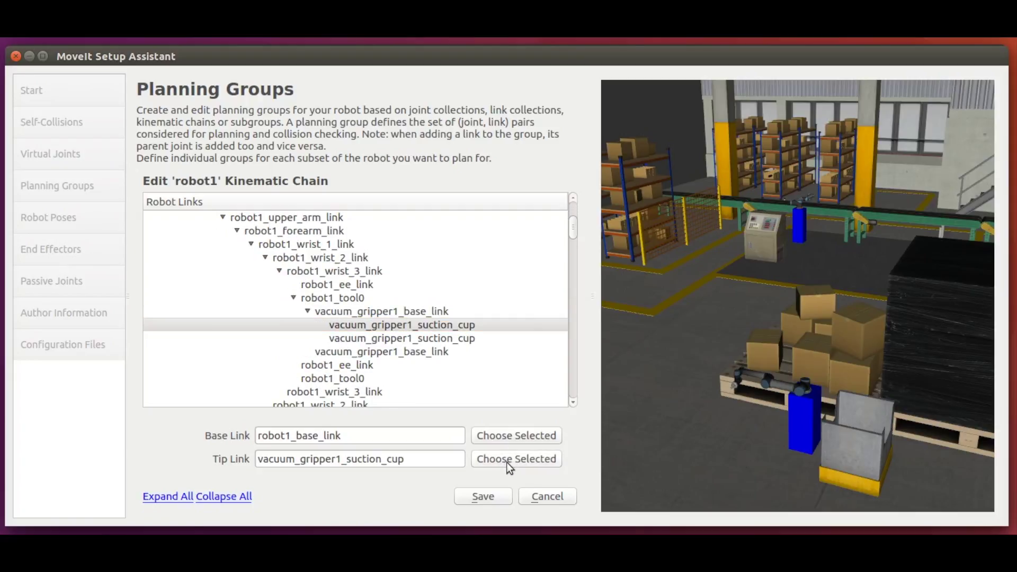
click(491, 493)
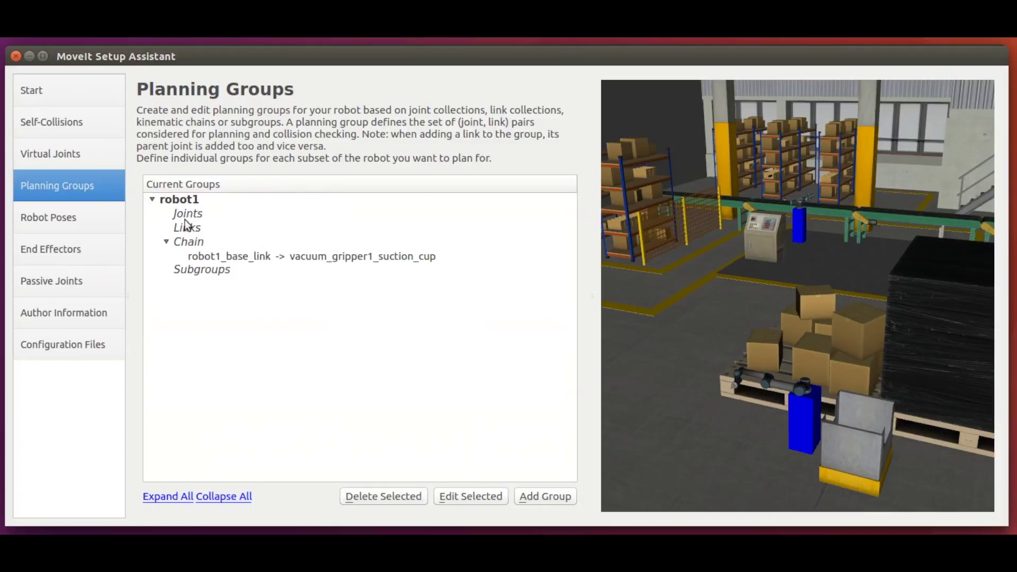
- Name a new group robot2 with TRAC_IKKinematicsPlugin solver and RRTConnect default planner
click(543, 499)
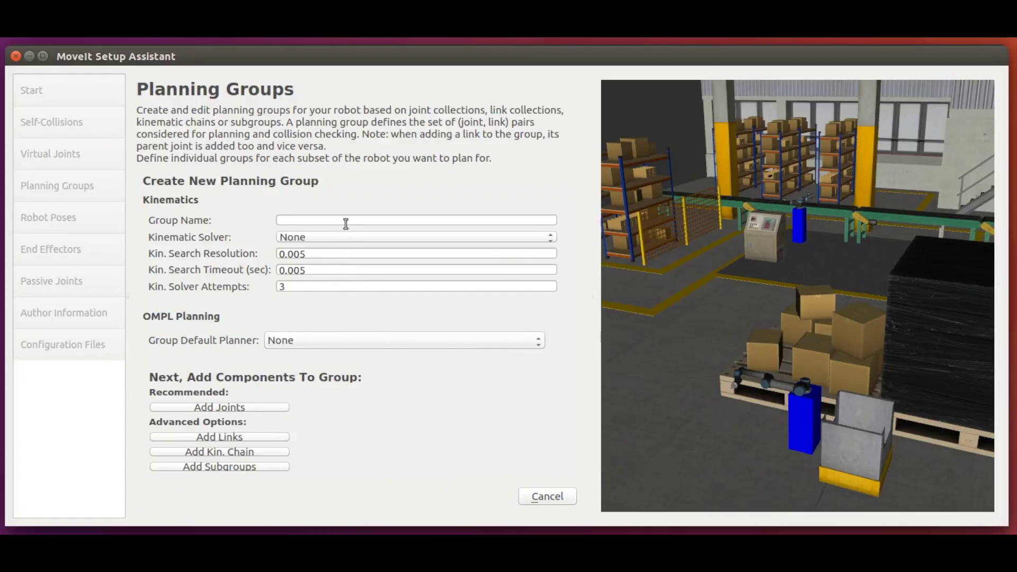
click(346, 225)
text(rob)
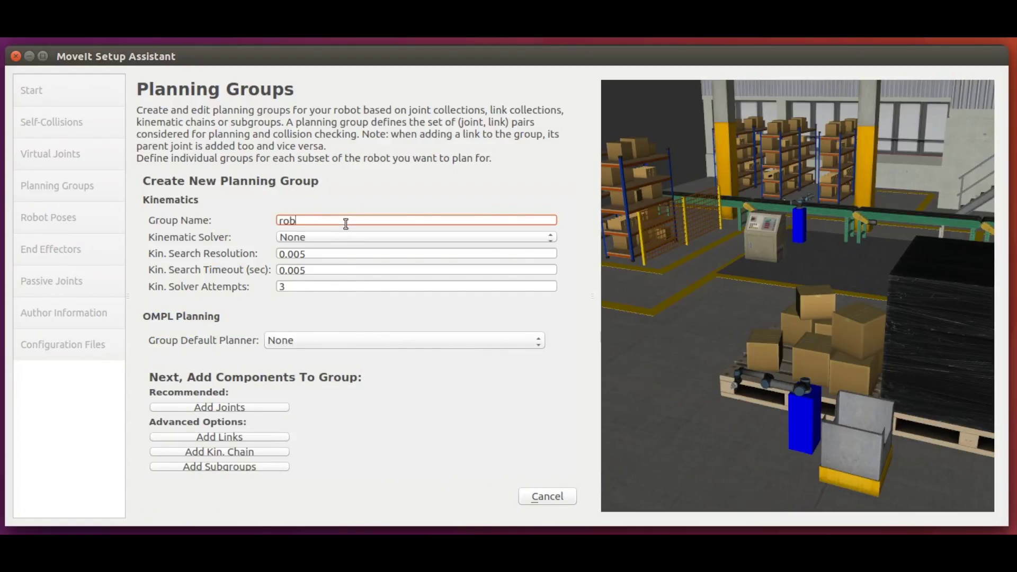
text(ot2)
click(344, 237)
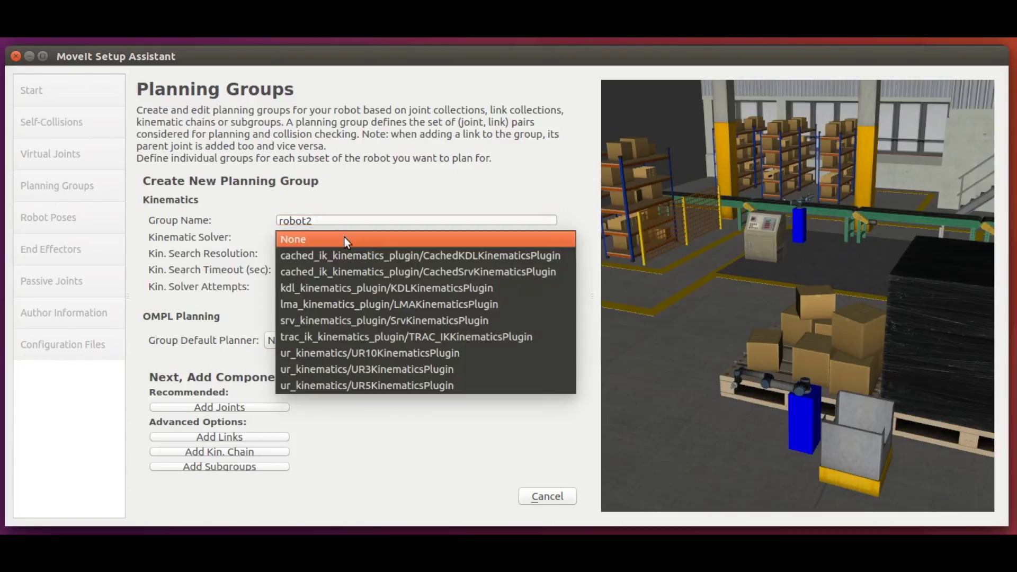
click(347, 321)
click(347, 340)
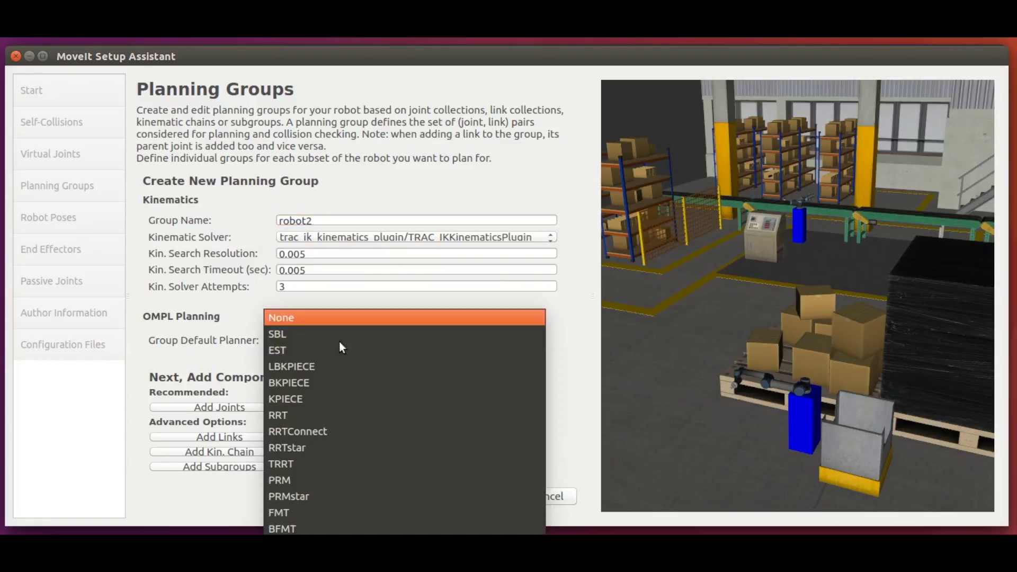
click(330, 429)
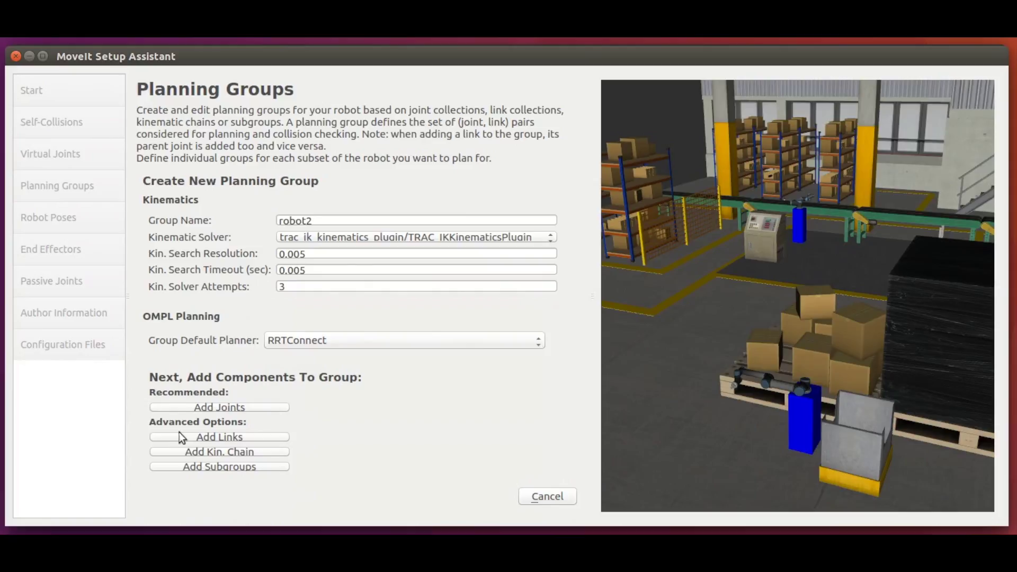
- Define robot2's chain with base link robot2_base_link and tip link vacuum_gripper2_suction_cup, and save it
click(179, 451)
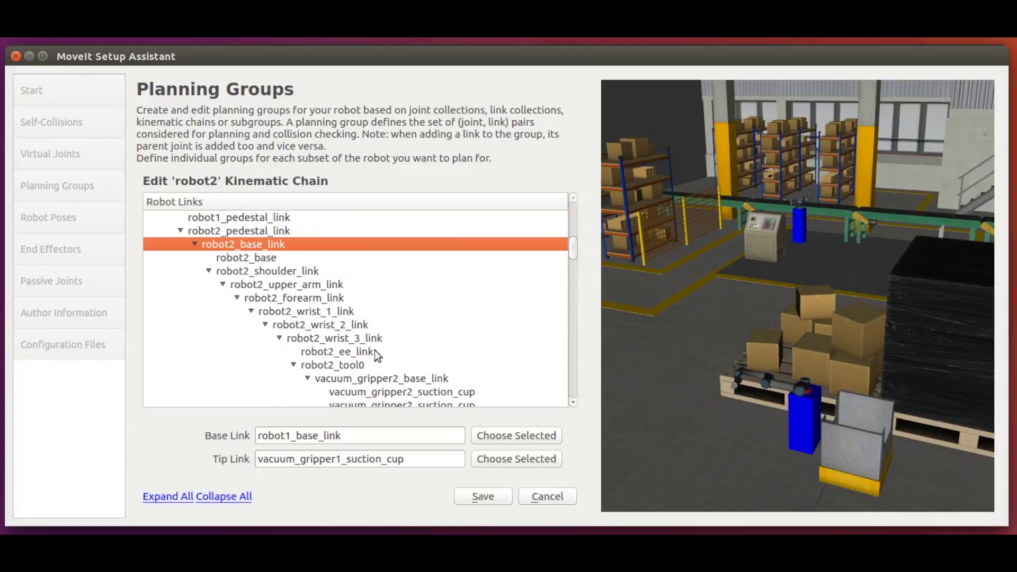
click(487, 436)
click(348, 374)
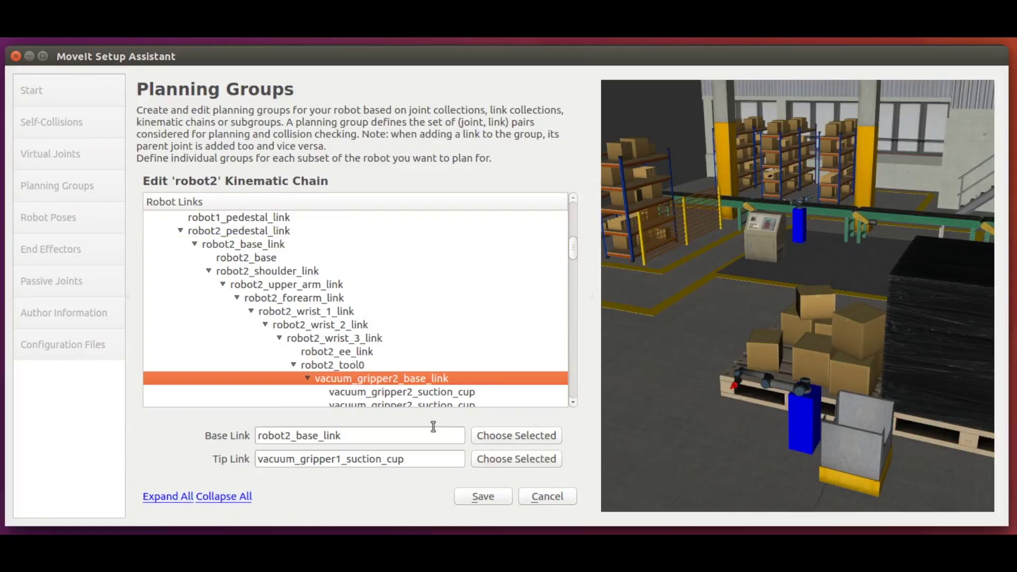
click(460, 391)
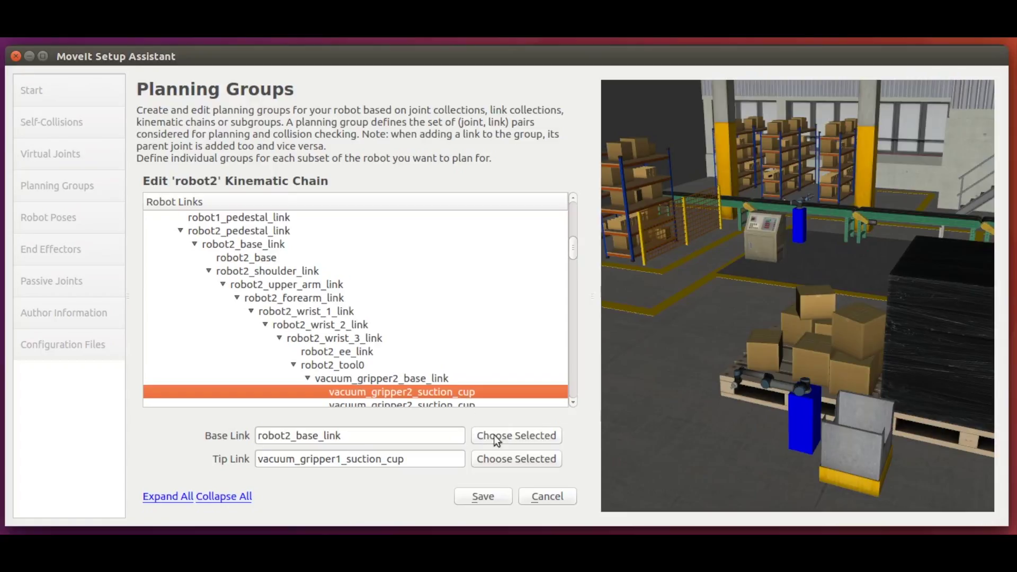
click(496, 462)
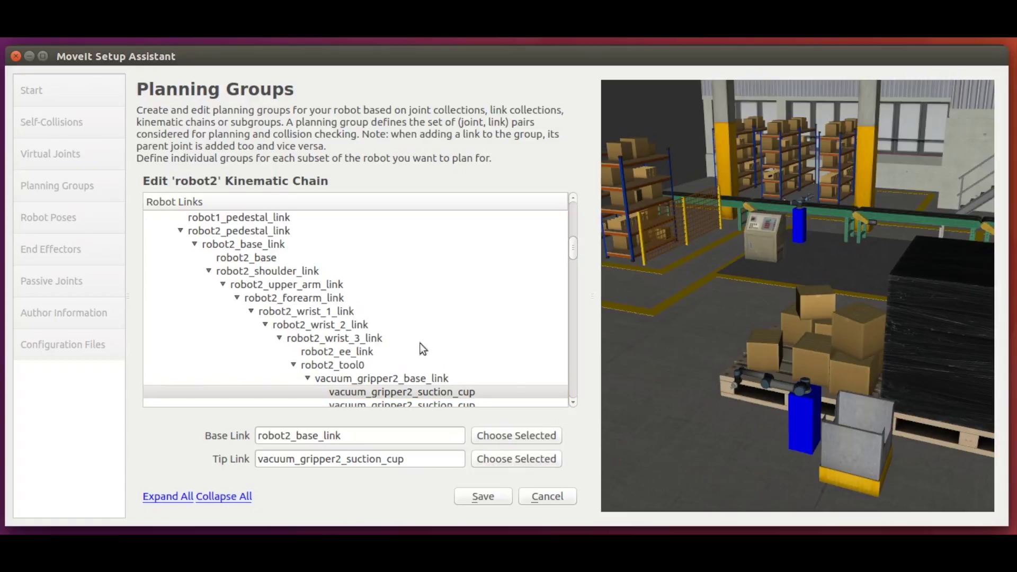
click(490, 495)
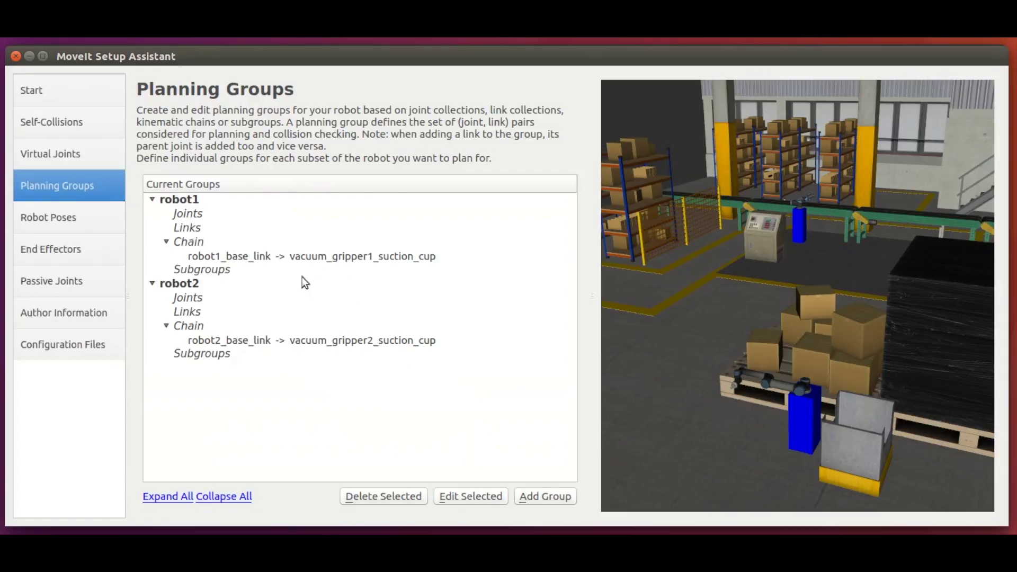